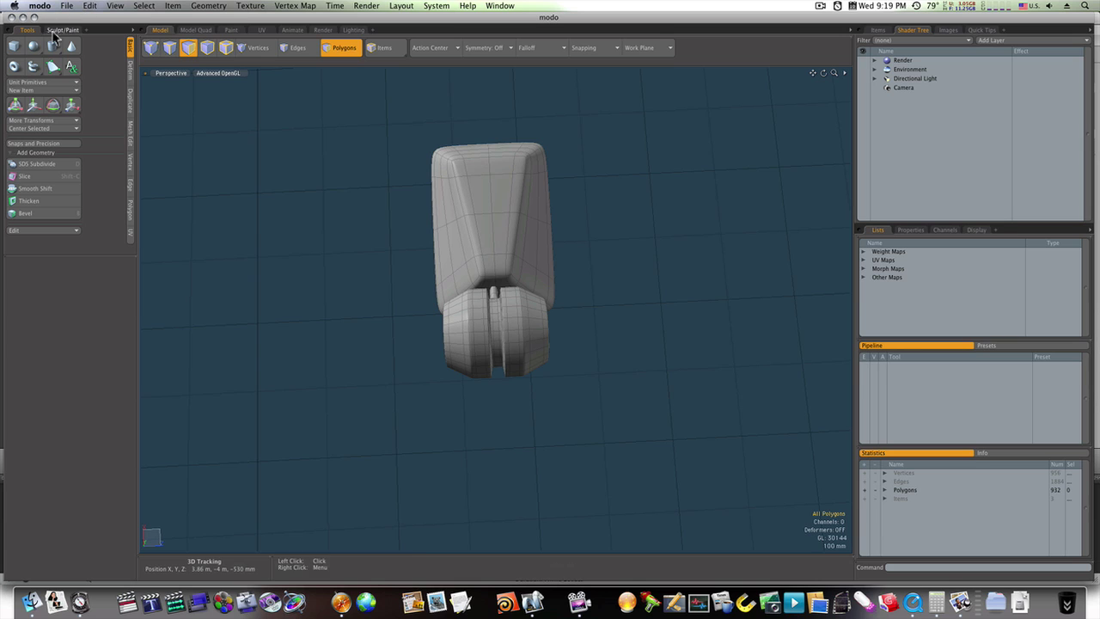
Step: Create a new cylinder with X and Z radius of 200 mm
click(52, 46)
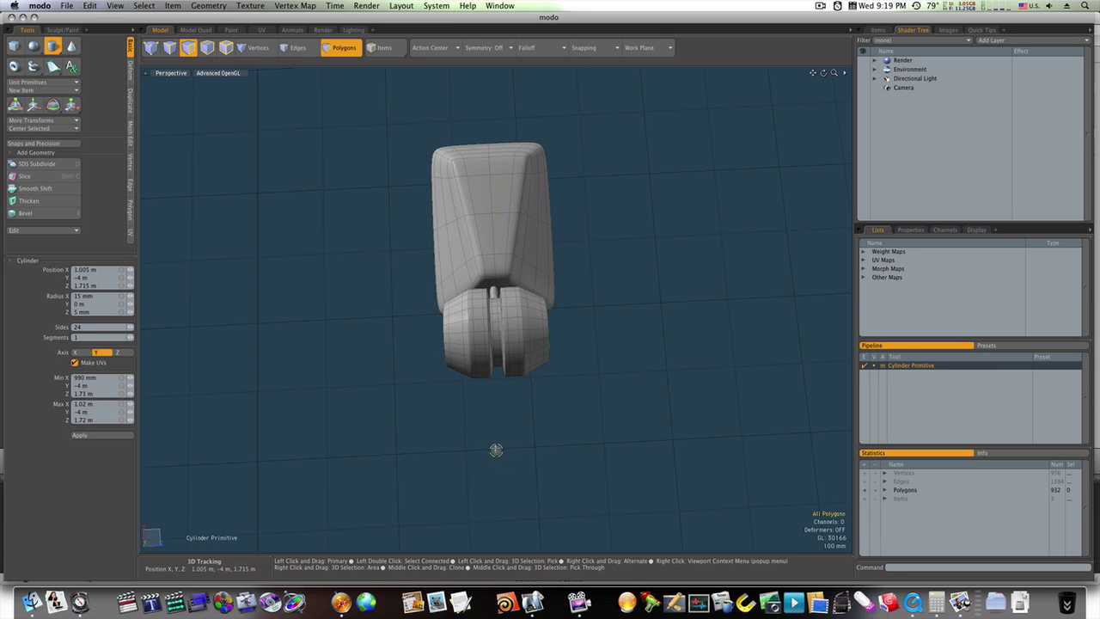
drag(496, 448, 554, 497)
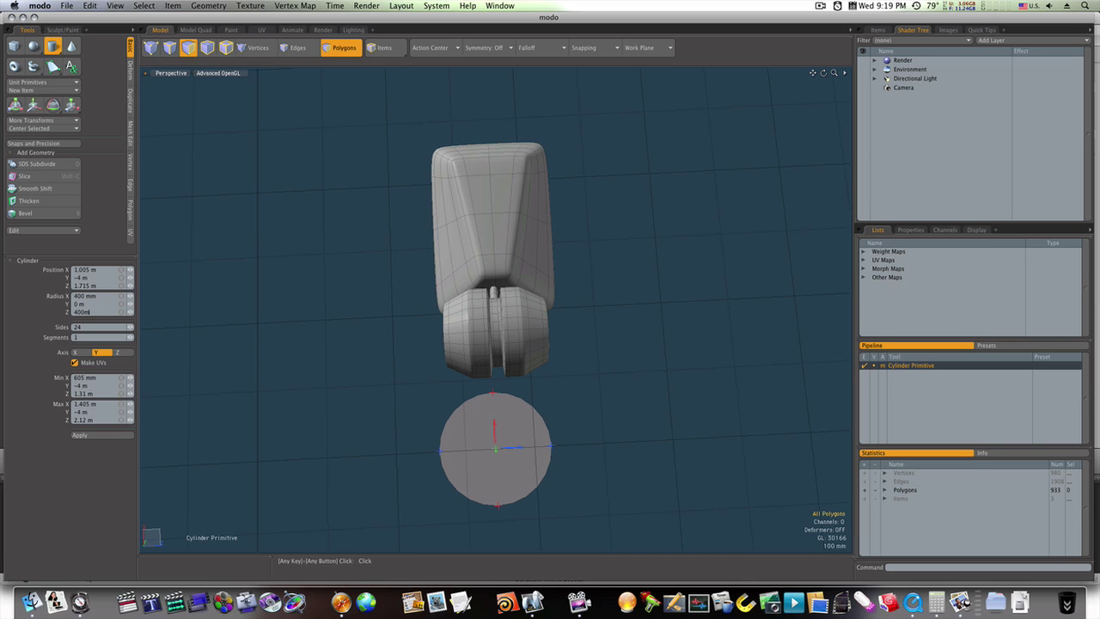
mouse_move(404, 430)
alt+mouse_down()
mouse_move(343, 369)
mouse_move(343, 163)
alt+mouse_up()
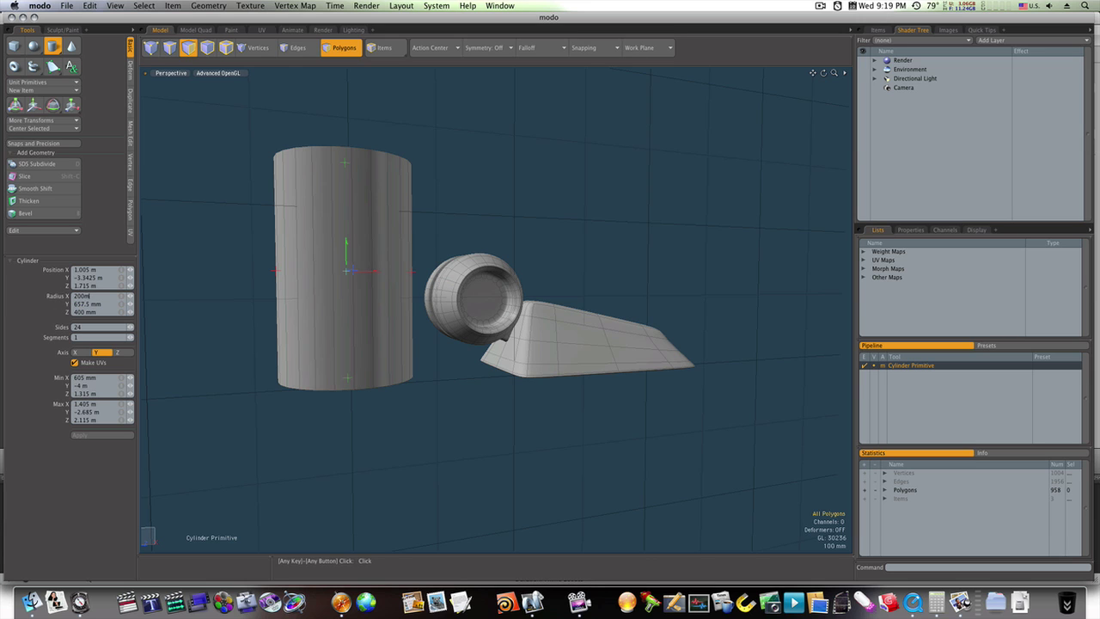
key(Tab)
key(Tab)
key(Return)
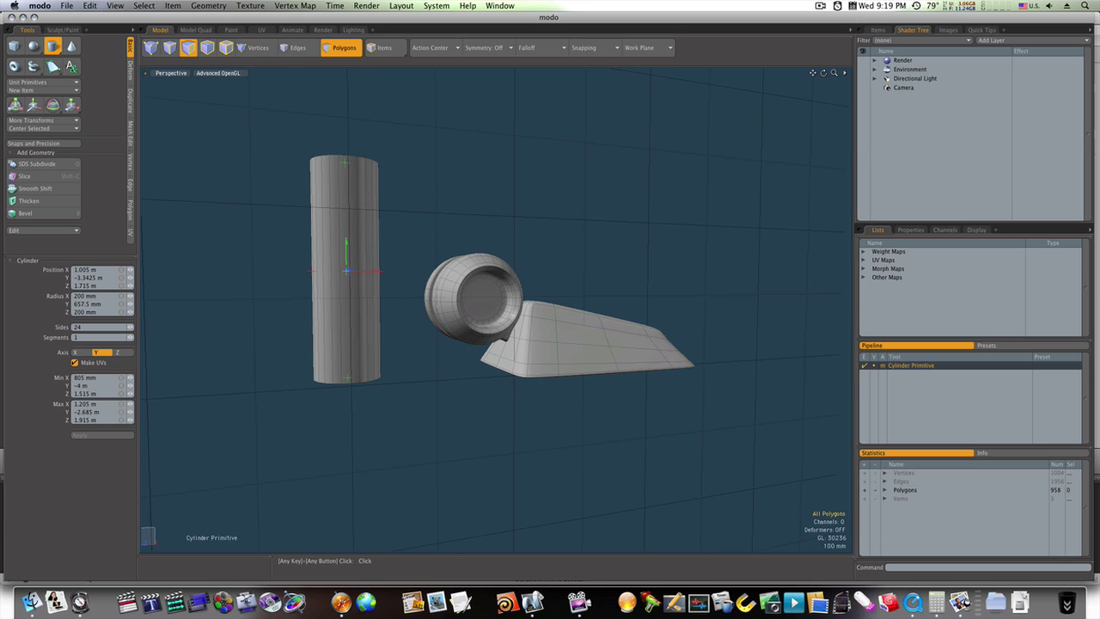
Step: Slide the cylinder along X until it lines up beside the ring joint
mouse_move(283, 327)
alt+mouse_down()
mouse_move(392, 356)
mouse_move(385, 410)
alt+mouse_up()
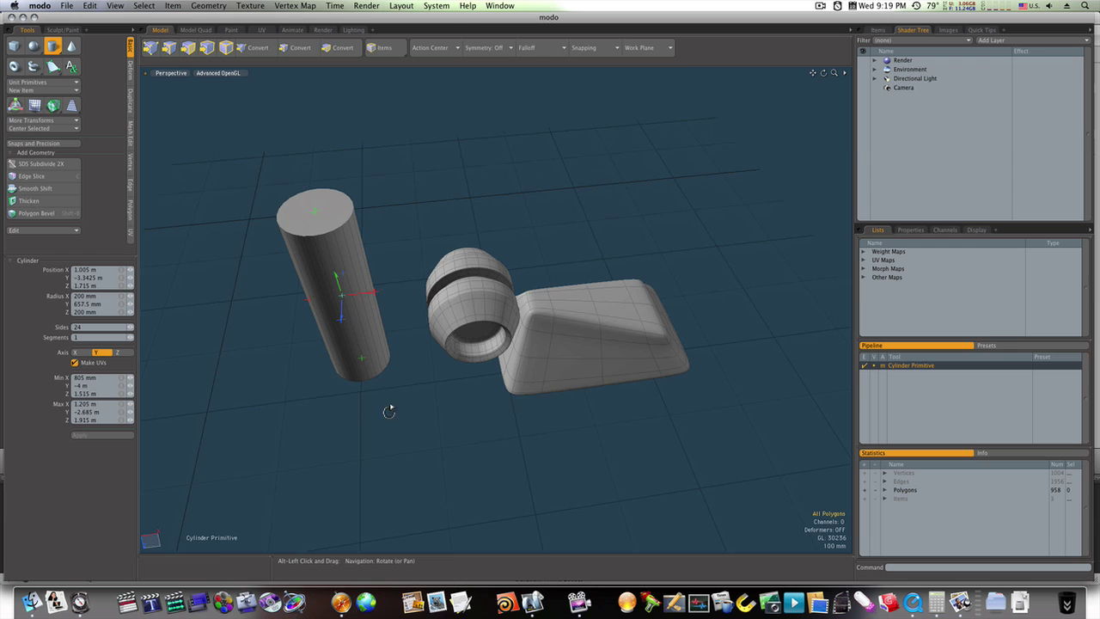
mouse_move(368, 293)
mouse_down()
mouse_move(404, 300)
mouse_move(413, 337)
mouse_move(430, 323)
mouse_move(469, 346)
mouse_move(547, 353)
mouse_move(559, 343)
mouse_move(515, 361)
mouse_up()
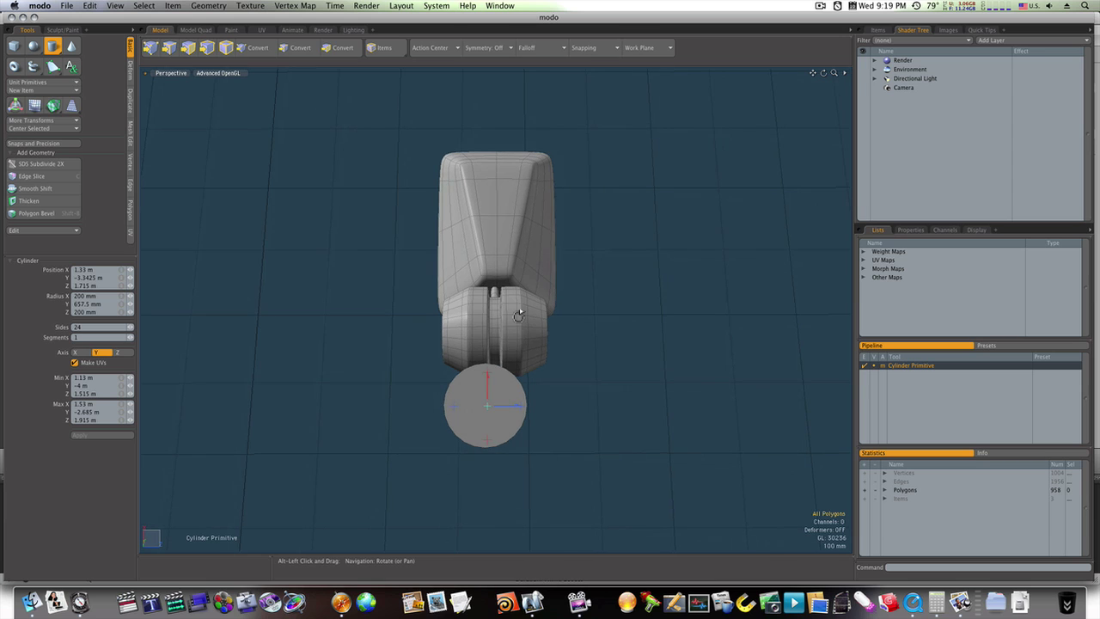
drag(487, 405, 492, 404)
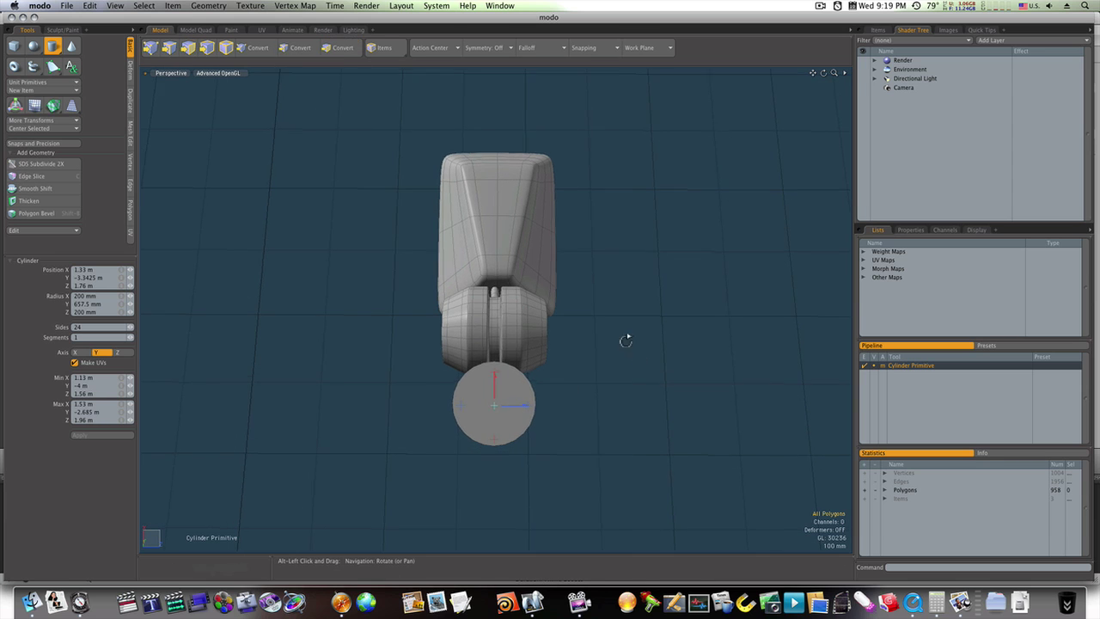
mouse_move(627, 338)
alt+mouse_down()
mouse_move(467, 211)
mouse_move(489, 216)
mouse_move(484, 229)
alt+mouse_up()
Step: Select the ring and wedge polygons and cut them out of the cylinder's mesh
key(space)
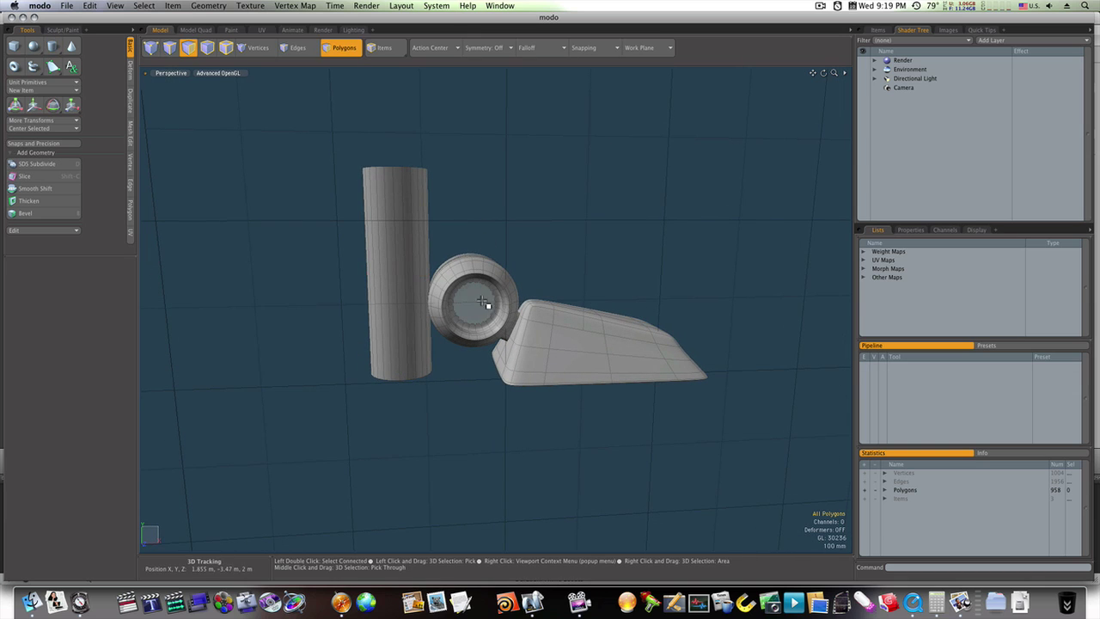
double_click(478, 311)
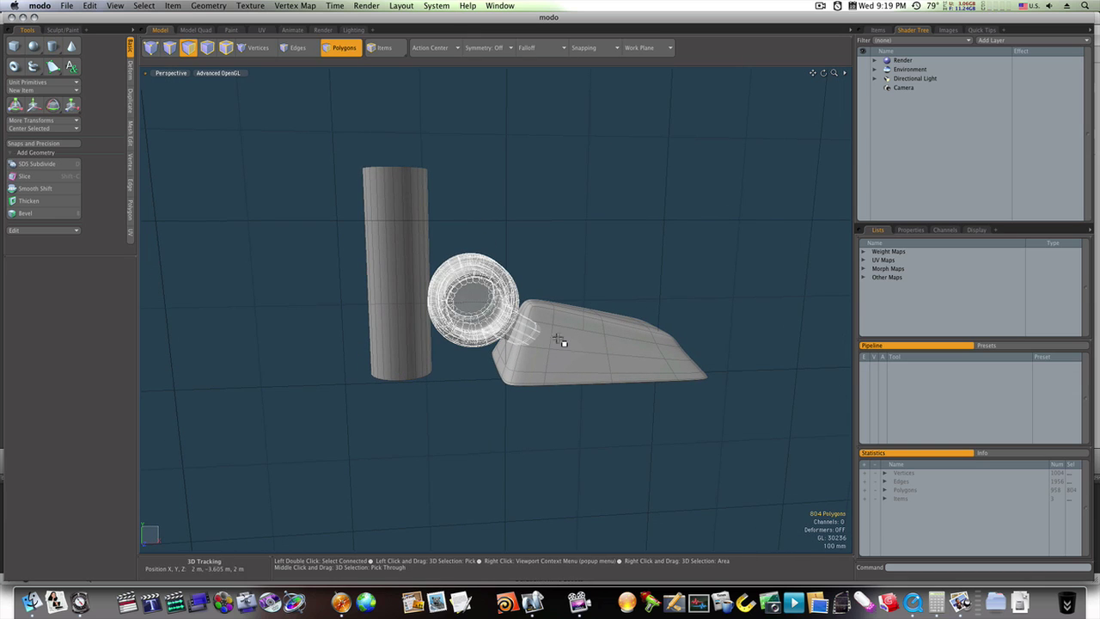
shift+double_click(629, 364)
key(Delete)
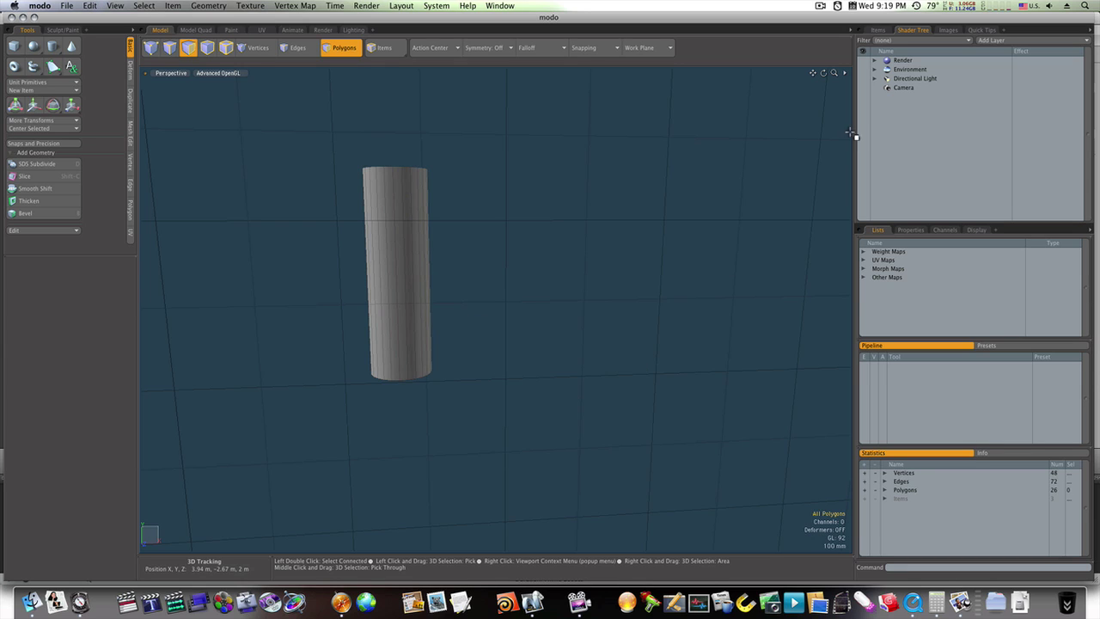
Step: Add a new mesh item, Mesh (2), and paste the ring and wedge into it
click(879, 32)
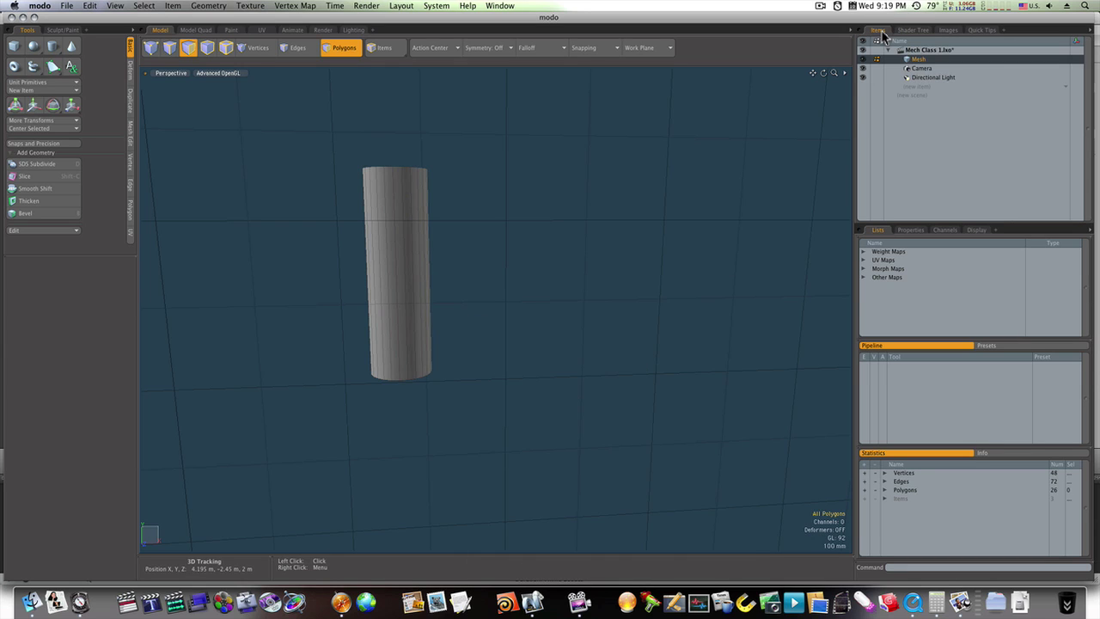
click(915, 84)
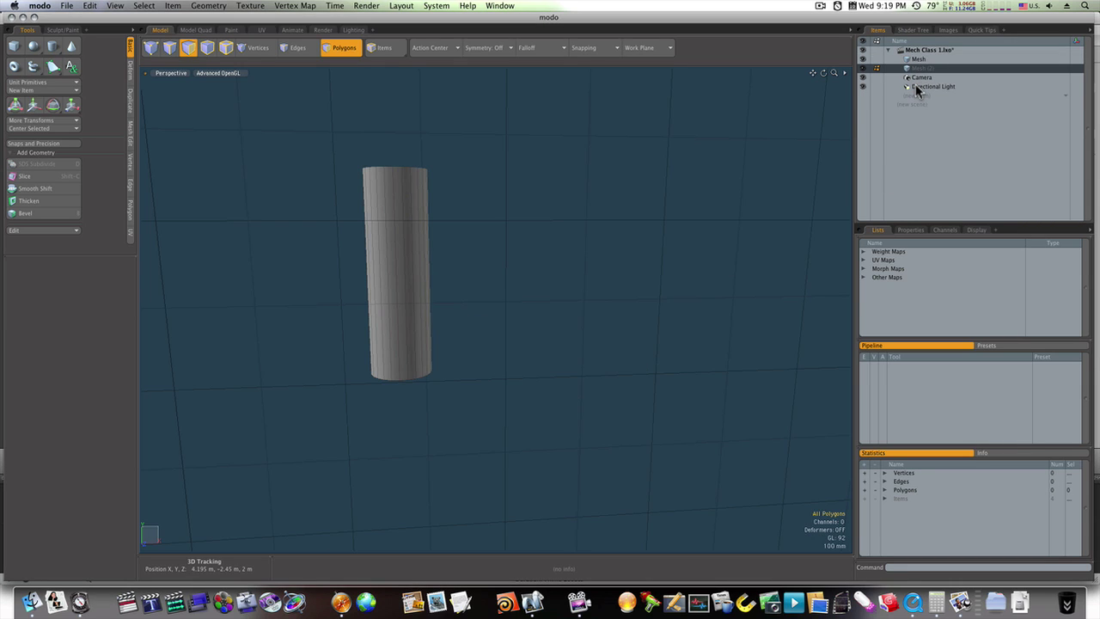
key(ctrl+v)
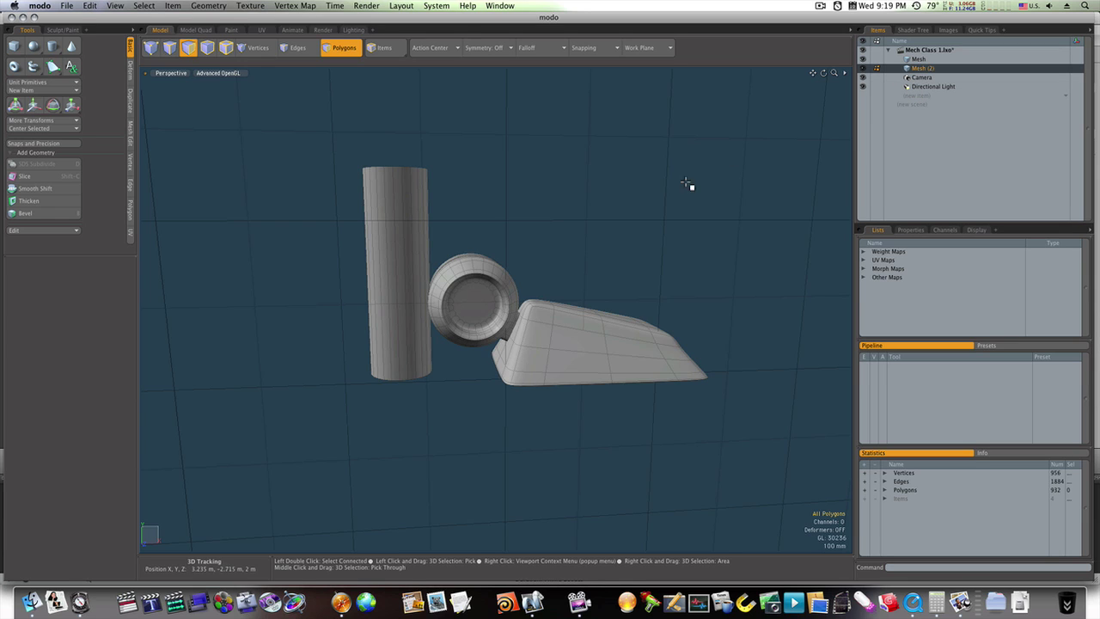
click(383, 49)
Step: Move Mesh (2)'s pivot onto the upright cylinder's centre axis, checking from several angles
click(390, 80)
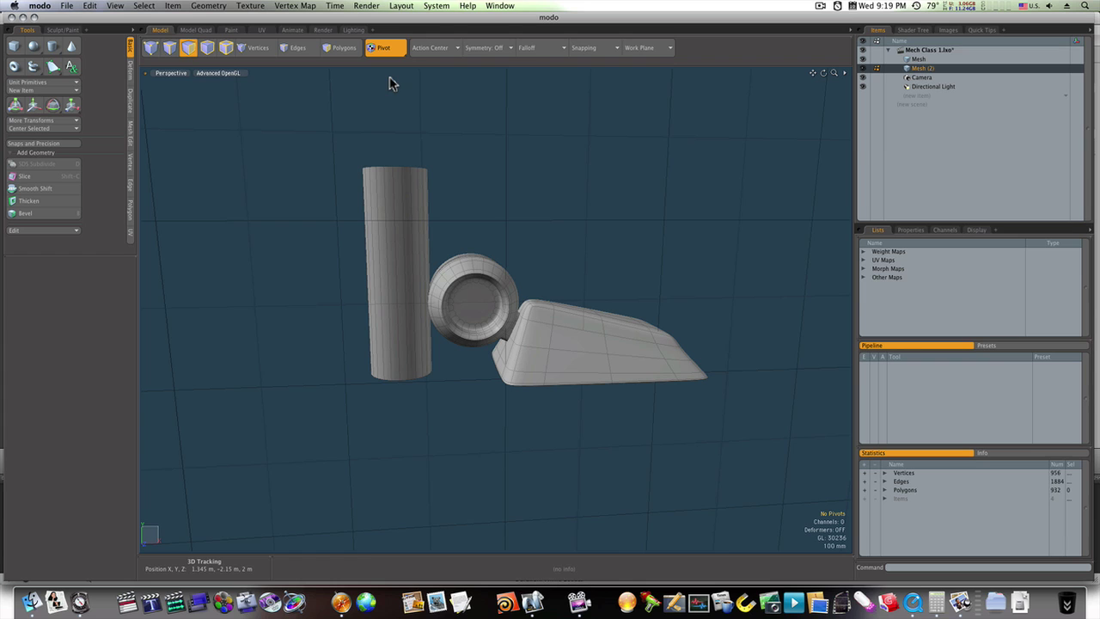
scroll(398, 327, down, 5)
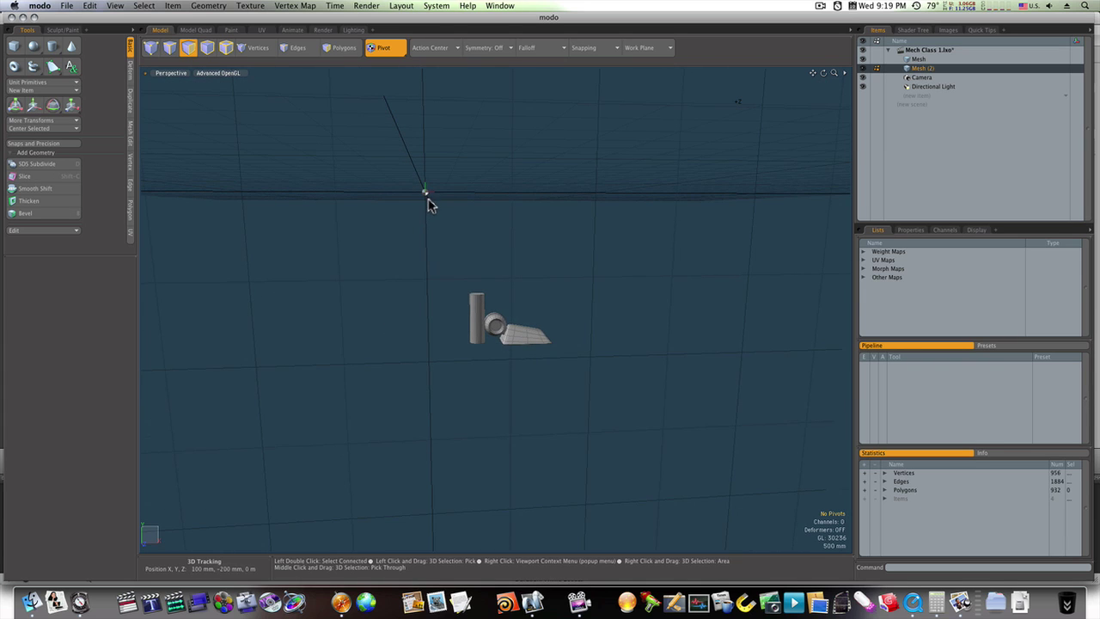
key(w)
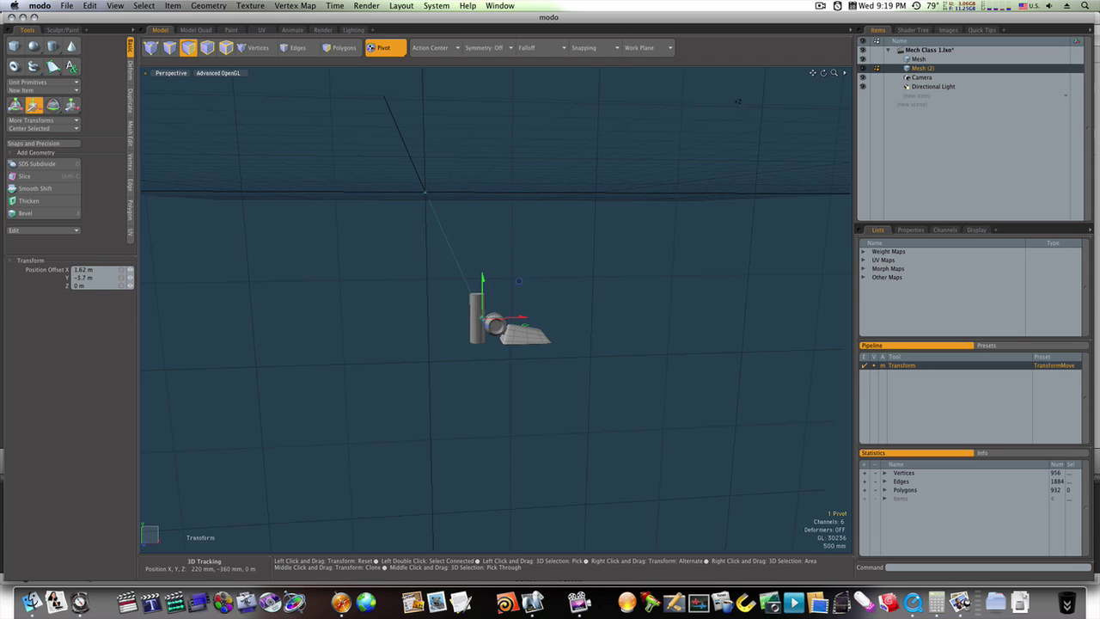
mouse_move(479, 340)
ctrl+alt+mouse_down()
mouse_move(460, 374)
mouse_move(717, 302)
mouse_move(732, 279)
ctrl+alt+mouse_up()
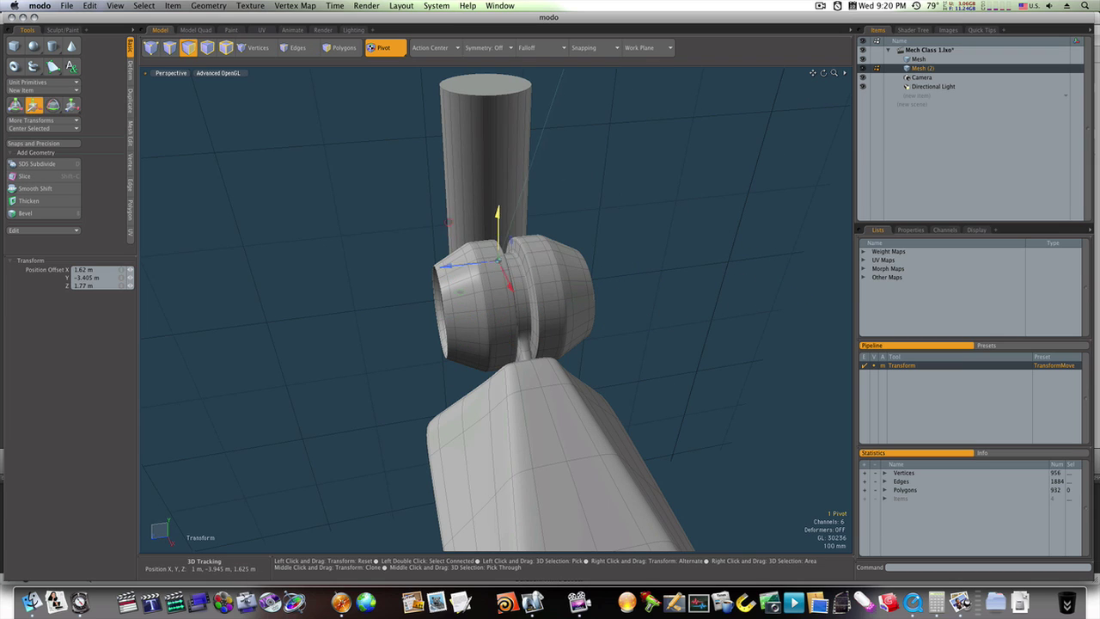
alt+drag(500, 226, 632, 213)
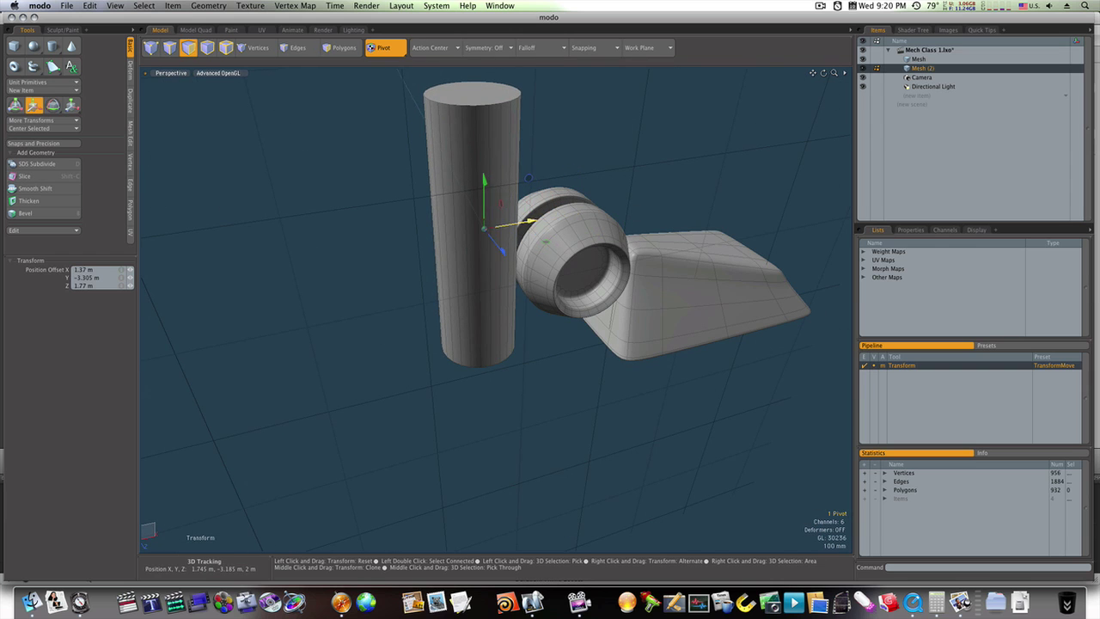
mouse_move(526, 228)
alt+mouse_down()
mouse_move(642, 360)
mouse_move(658, 344)
alt+mouse_up()
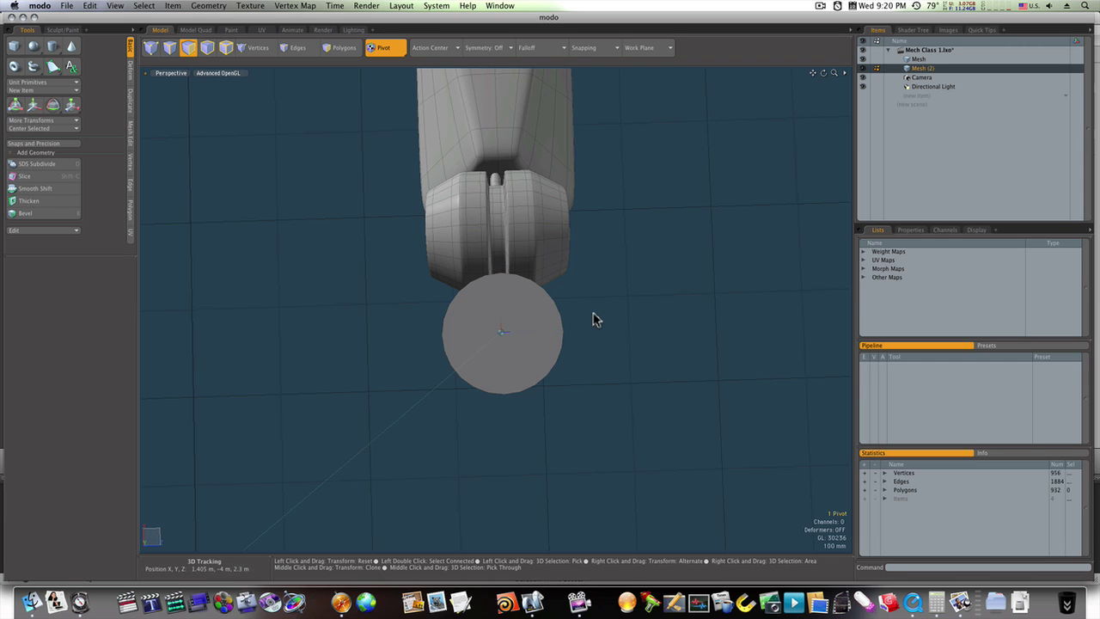
mouse_move(592, 317)
alt+mouse_down()
mouse_move(493, 263)
mouse_move(426, 202)
alt+mouse_up()
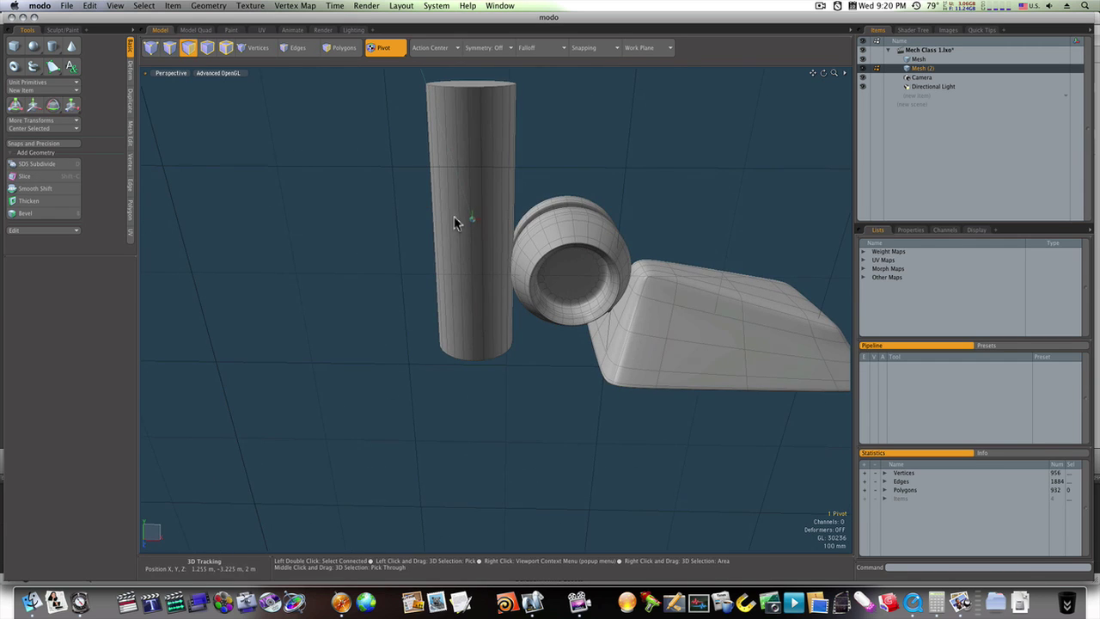
Step: Select all polygons of the ring and the wedge toe in Polygons mode
click(386, 51)
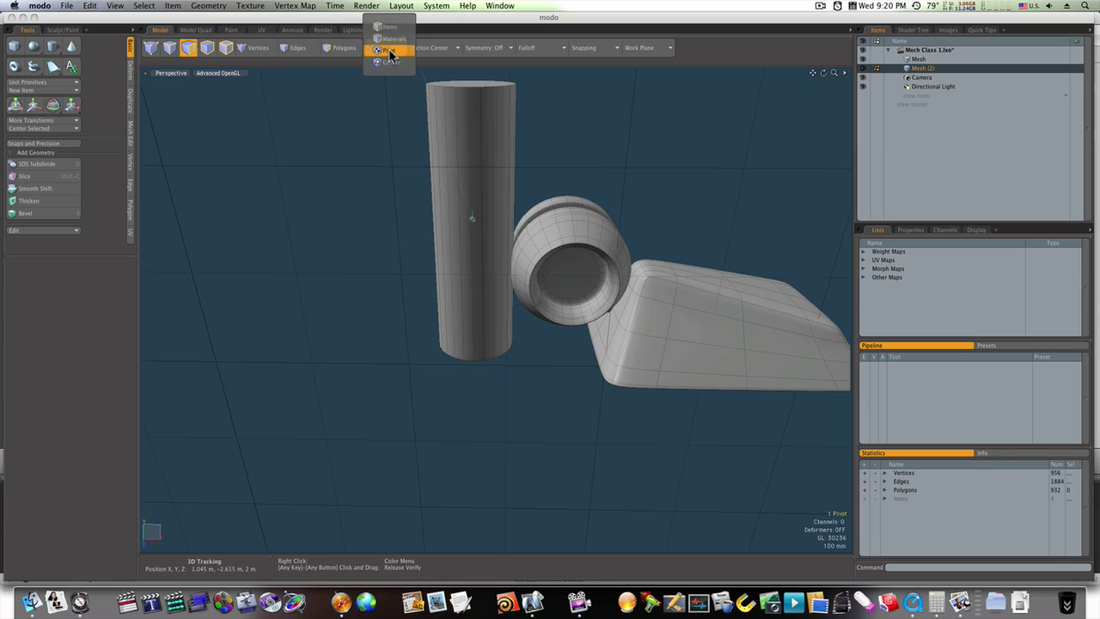
click(385, 28)
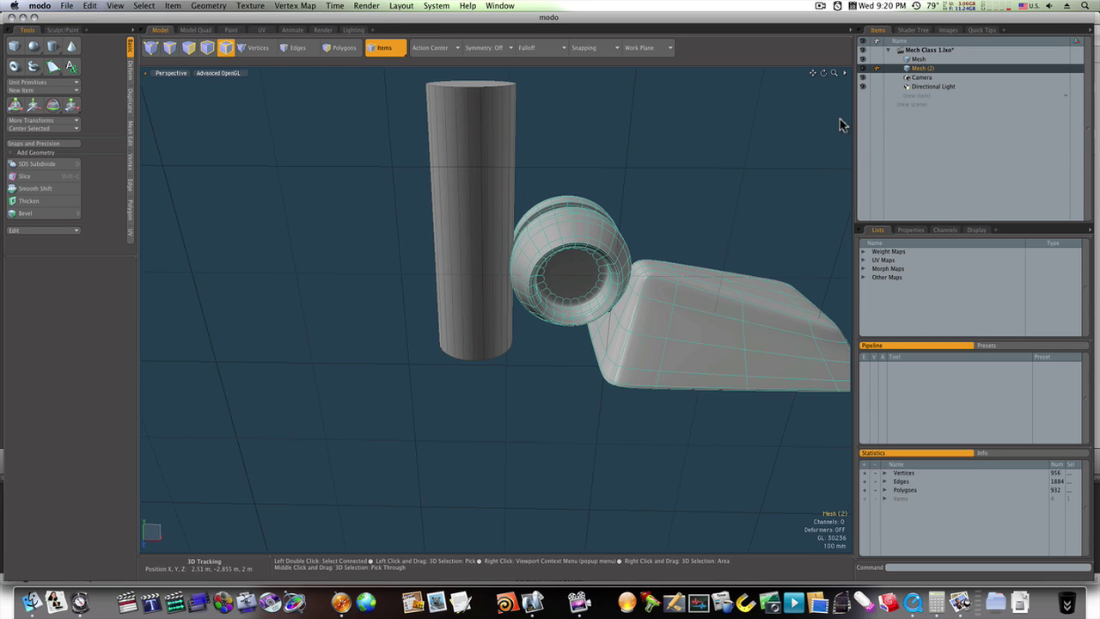
click(344, 49)
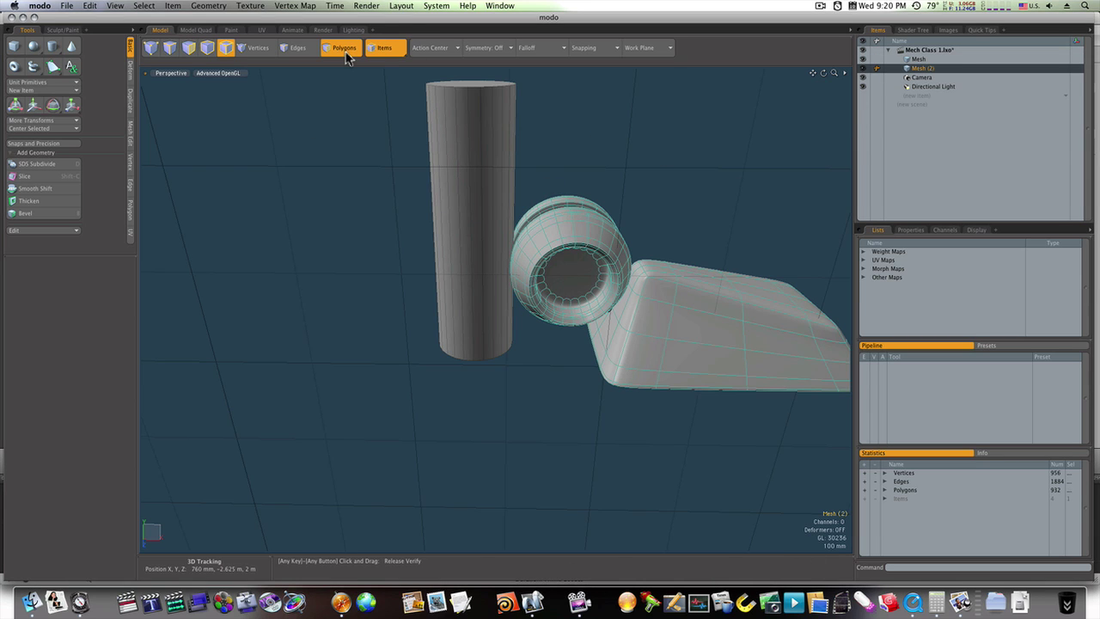
double_click(595, 294)
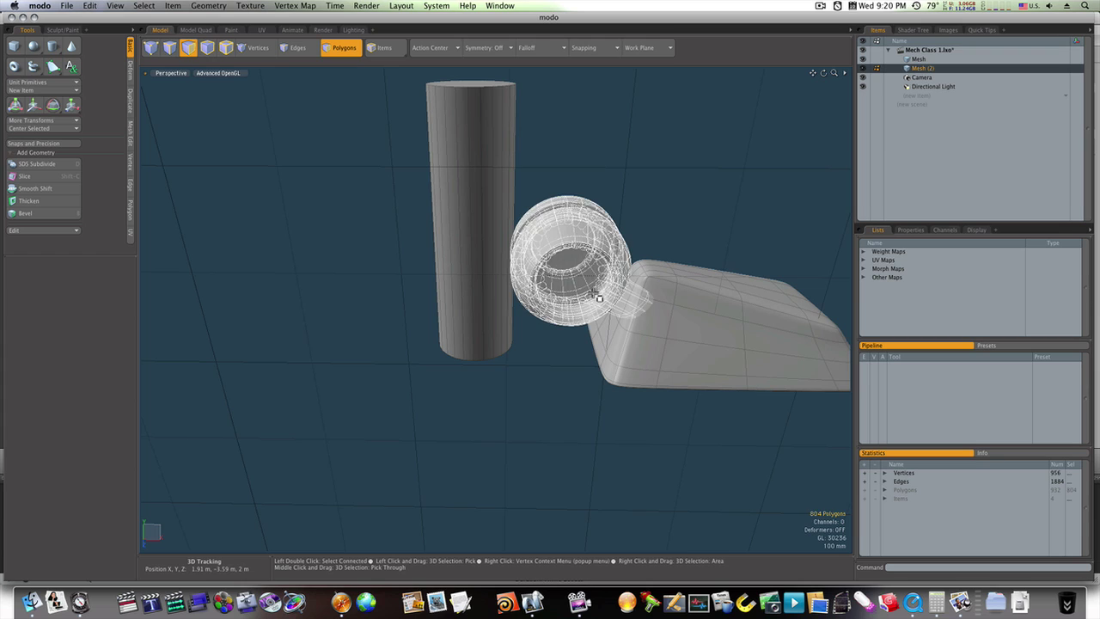
shift+double_click(678, 320)
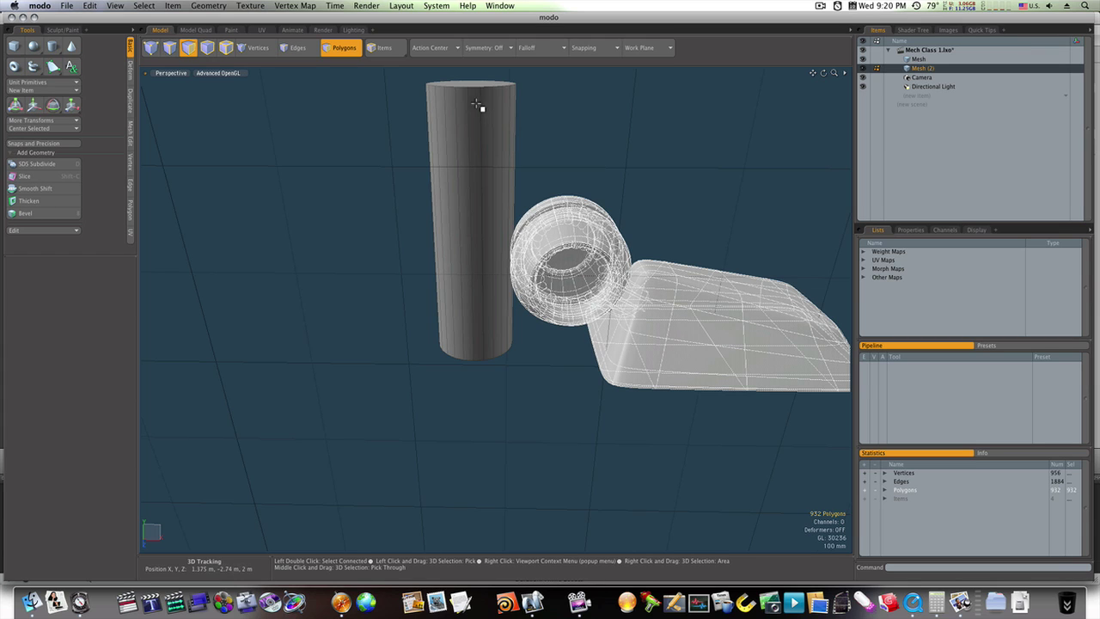
Step: Set the Action Center to Pivot
click(384, 47)
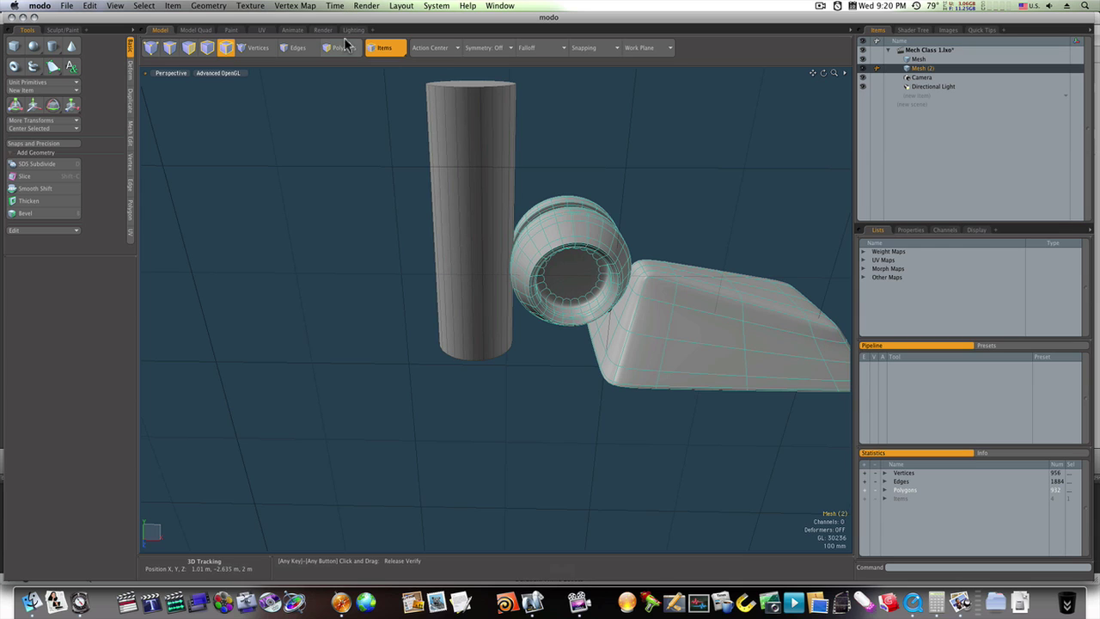
click(345, 47)
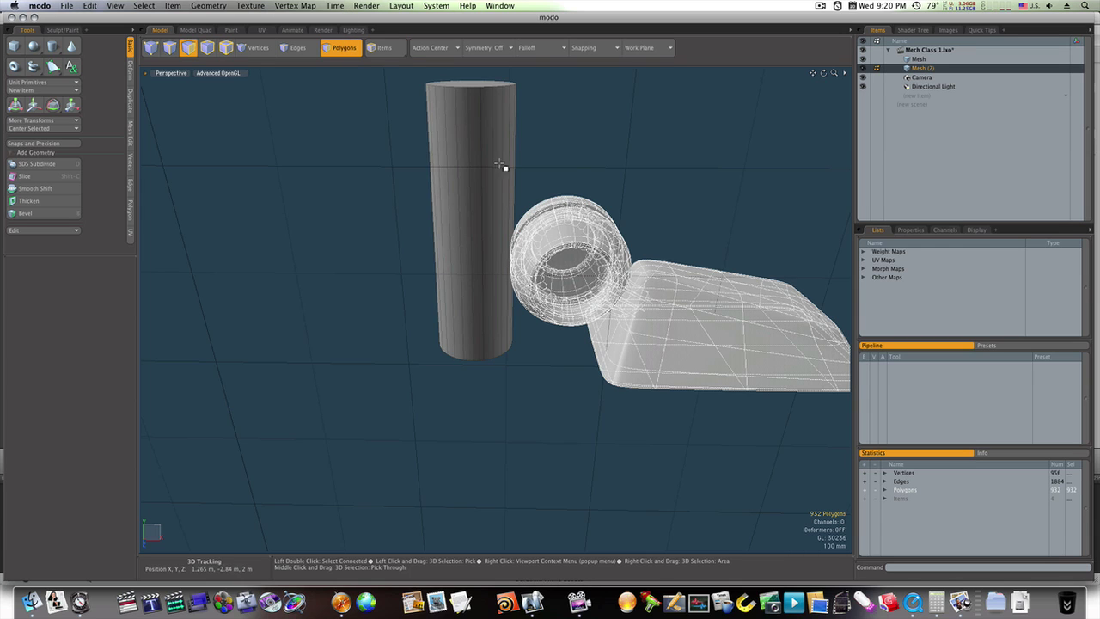
click(432, 48)
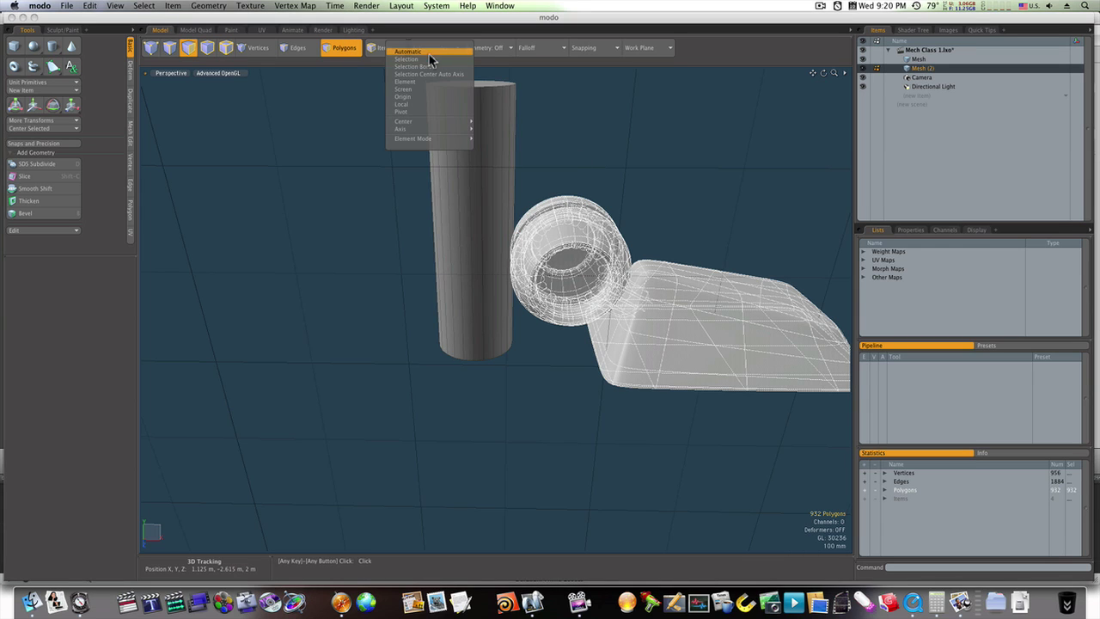
click(426, 112)
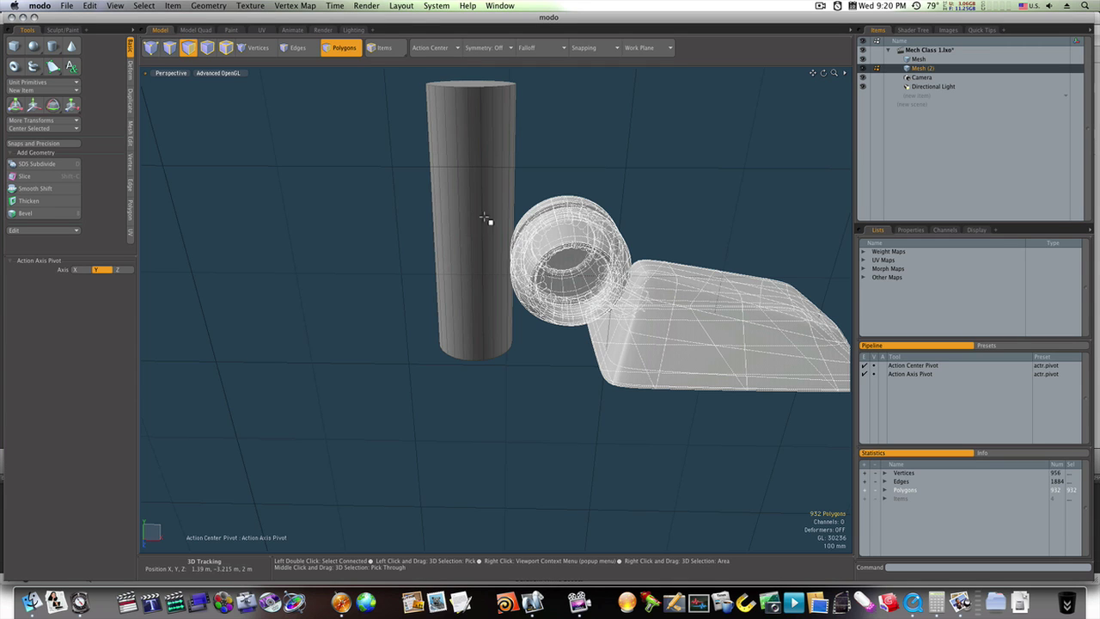
Step: Paste a copy of the toe and rotate it around the pivot
mouse_move(507, 269)
alt+mouse_down()
mouse_move(482, 263)
mouse_move(514, 279)
alt+mouse_up()
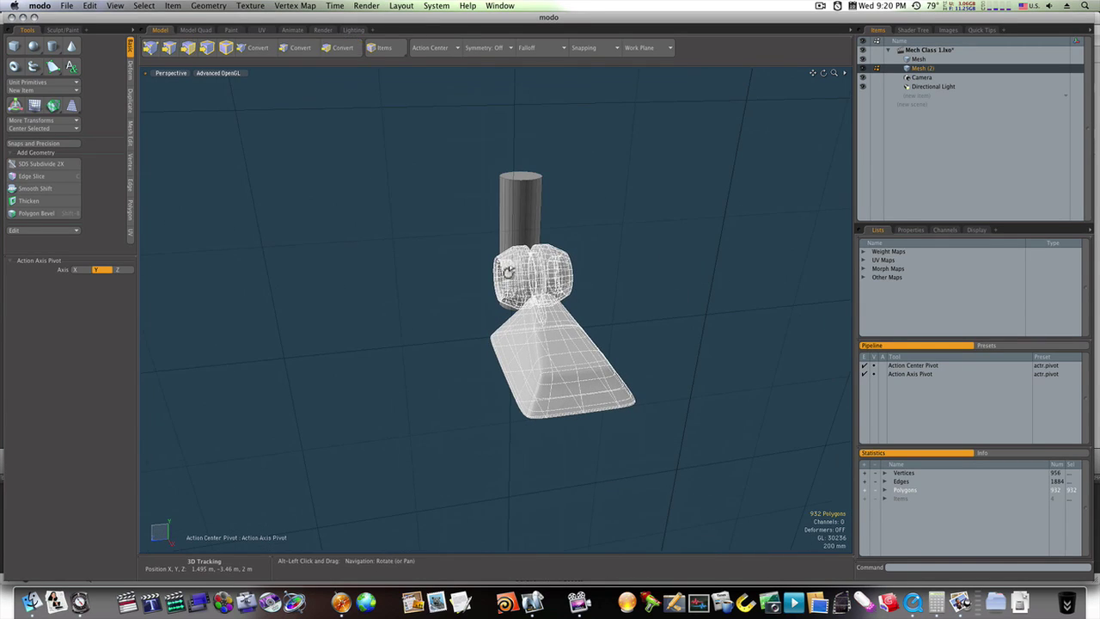
key(ctrl+v)
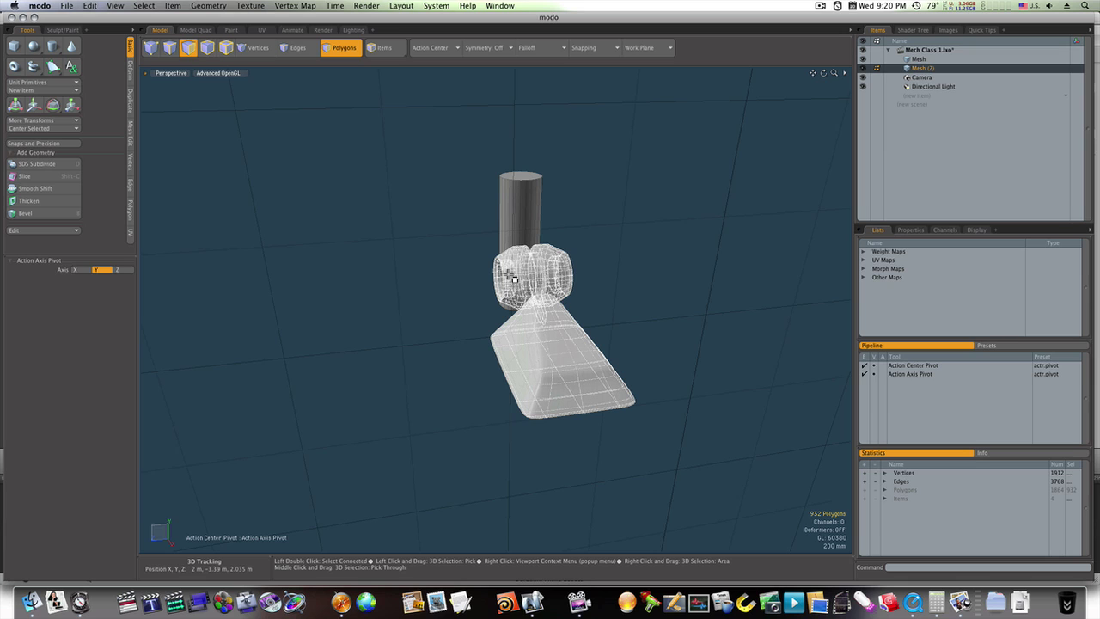
key(e)
drag(519, 238, 520, 239)
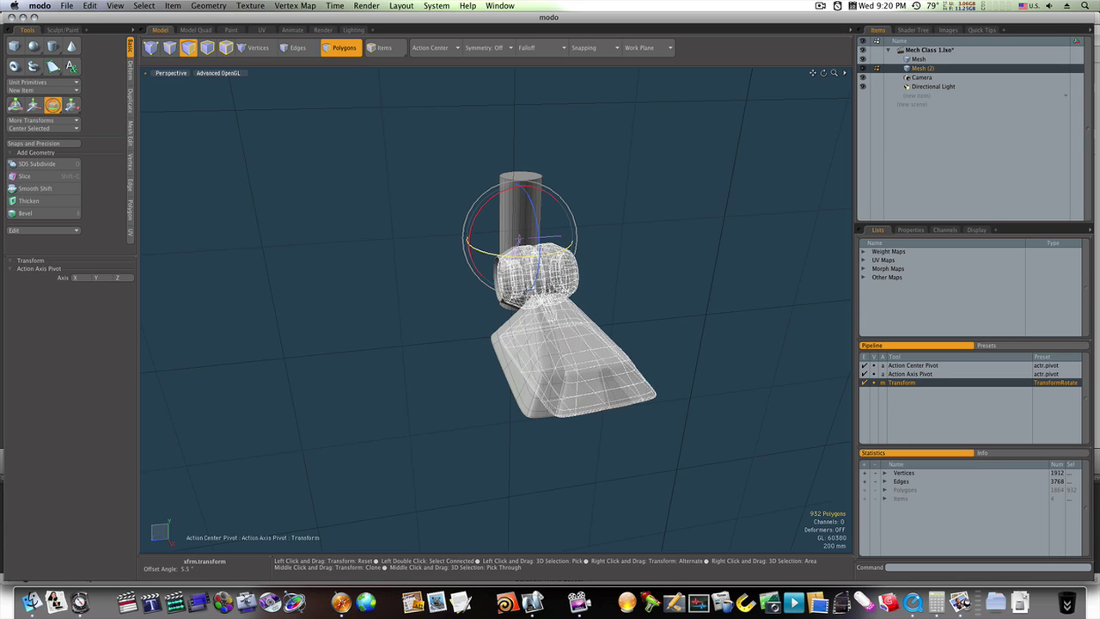
drag(519, 238, 471, 249)
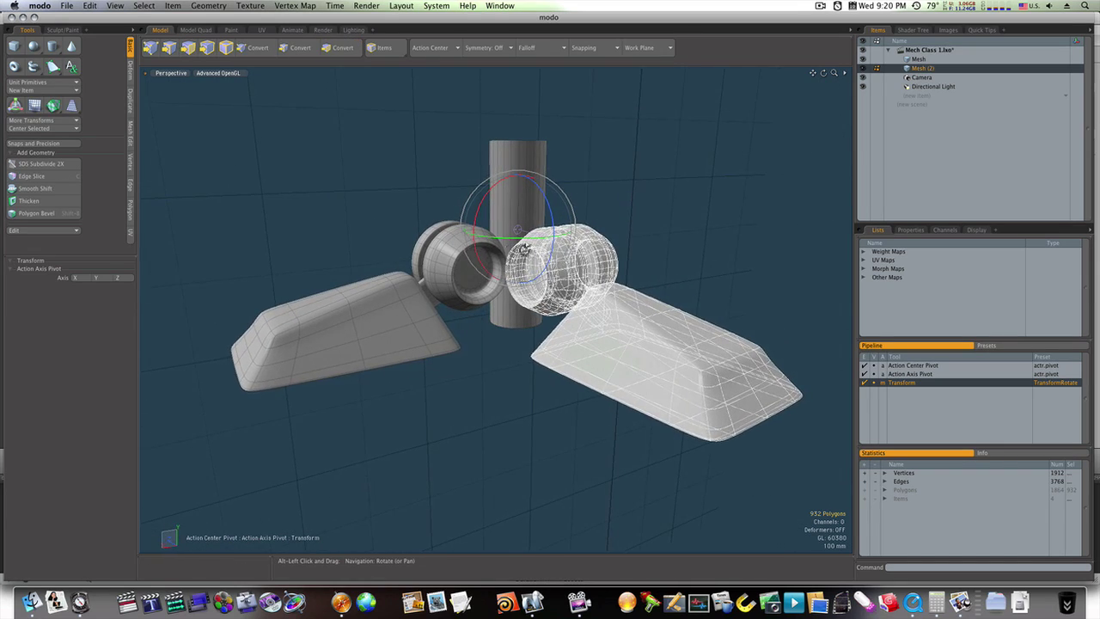
Step: Move the rotated copy -100 mm along X, opposite the first toe
mouse_move(472, 249)
alt+mouse_down()
mouse_move(512, 281)
mouse_move(607, 249)
mouse_move(555, 320)
alt+mouse_up()
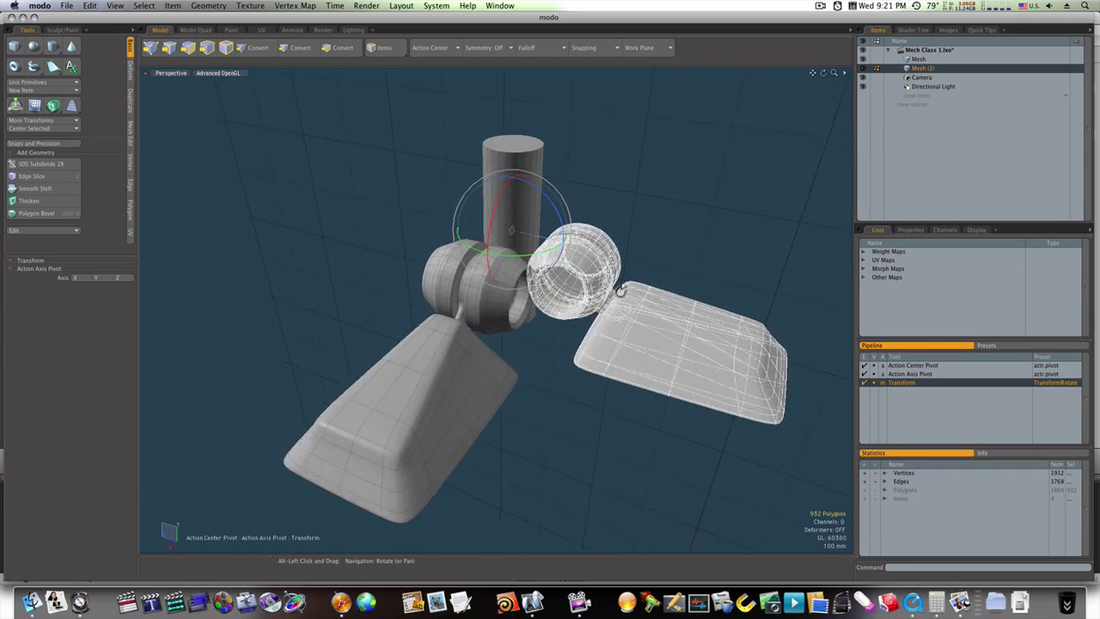
scroll(555, 320, down, 3)
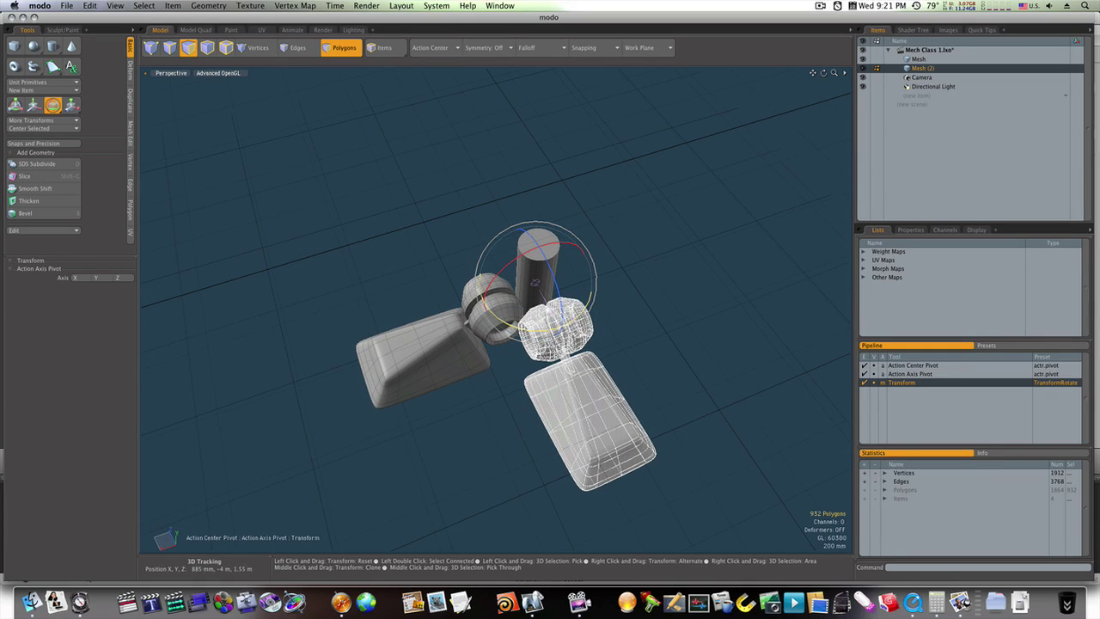
alt+drag(680, 359, 659, 366)
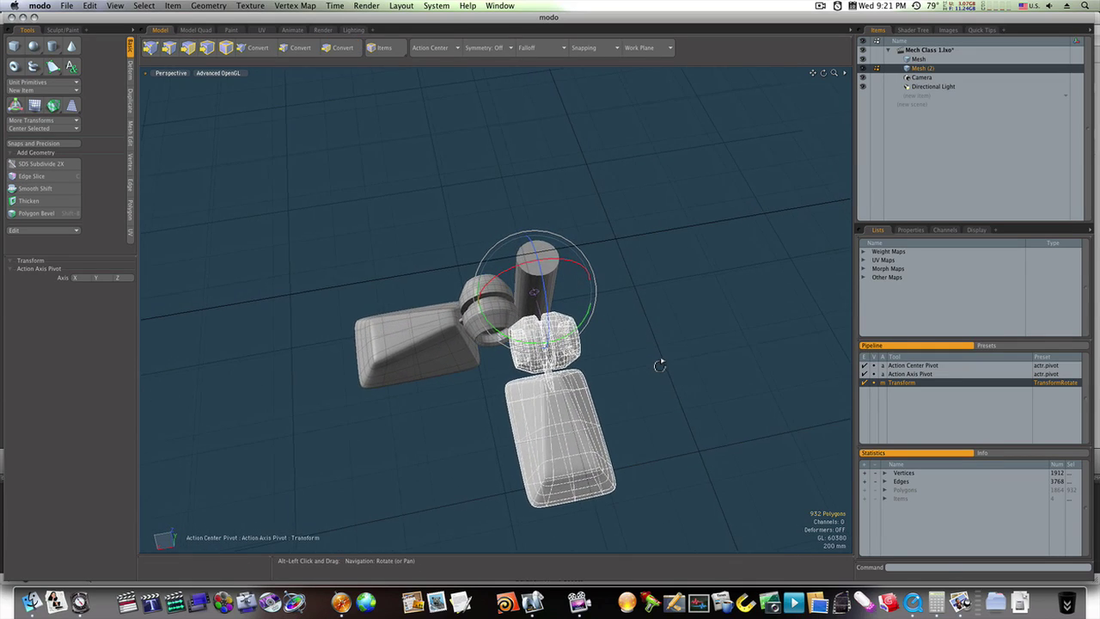
key(space)
key(w)
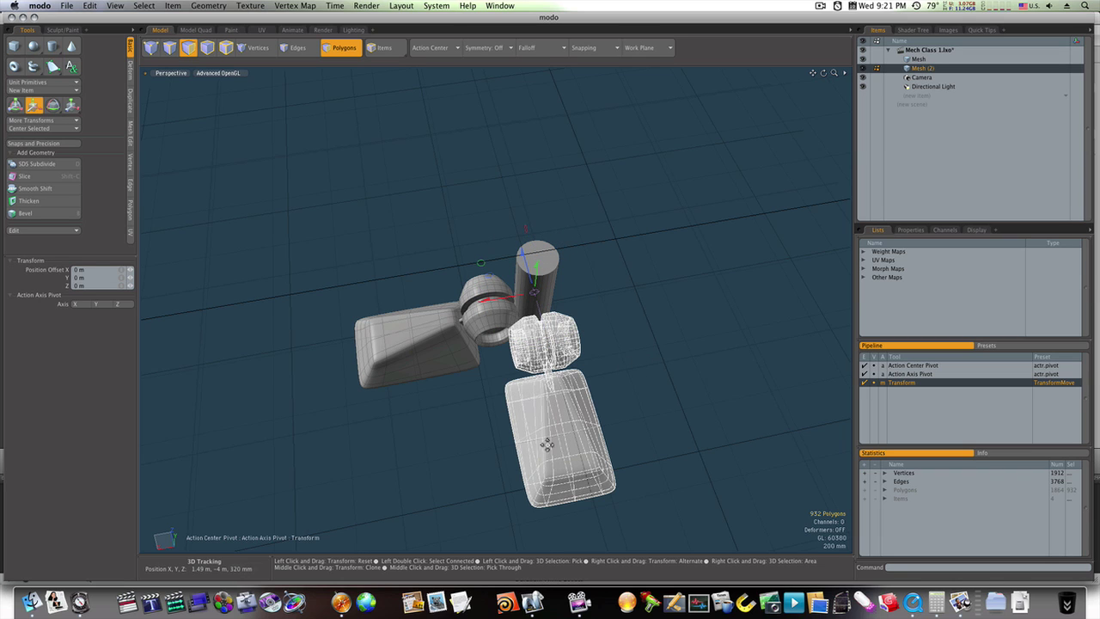
mouse_move(510, 299)
mouse_down()
mouse_move(553, 367)
mouse_move(562, 318)
mouse_move(530, 479)
mouse_move(570, 442)
mouse_move(648, 434)
mouse_move(558, 442)
mouse_move(580, 430)
mouse_move(541, 444)
mouse_move(739, 442)
mouse_move(687, 427)
mouse_up()
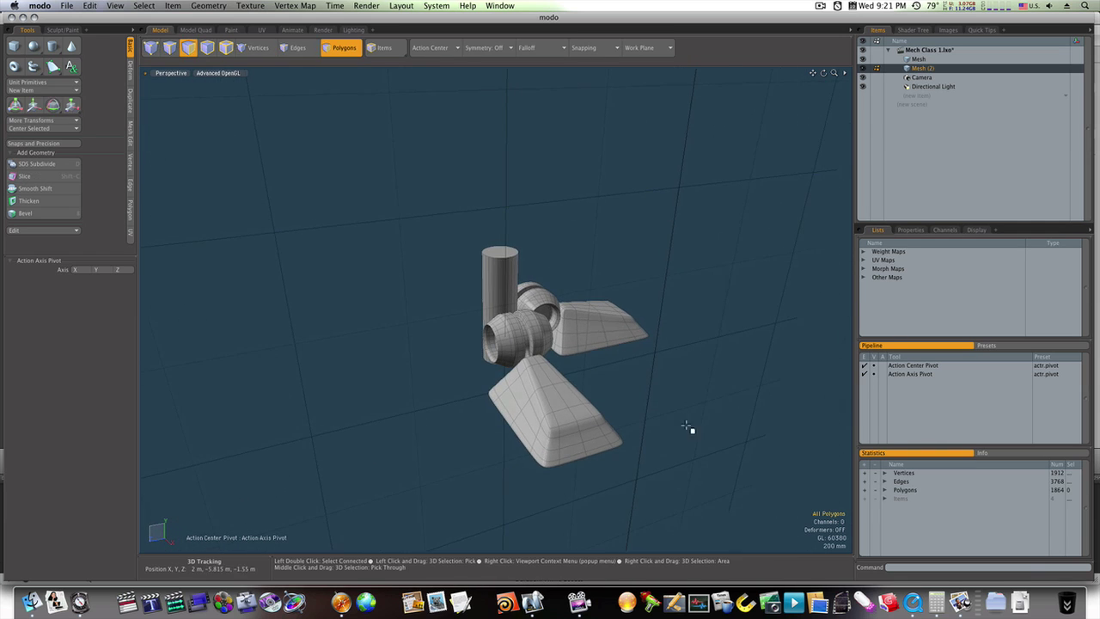
Step: Select the front wedge and barrel and rotate them around the pivot to the lower left
double_click(560, 396)
shift+double_click(522, 331)
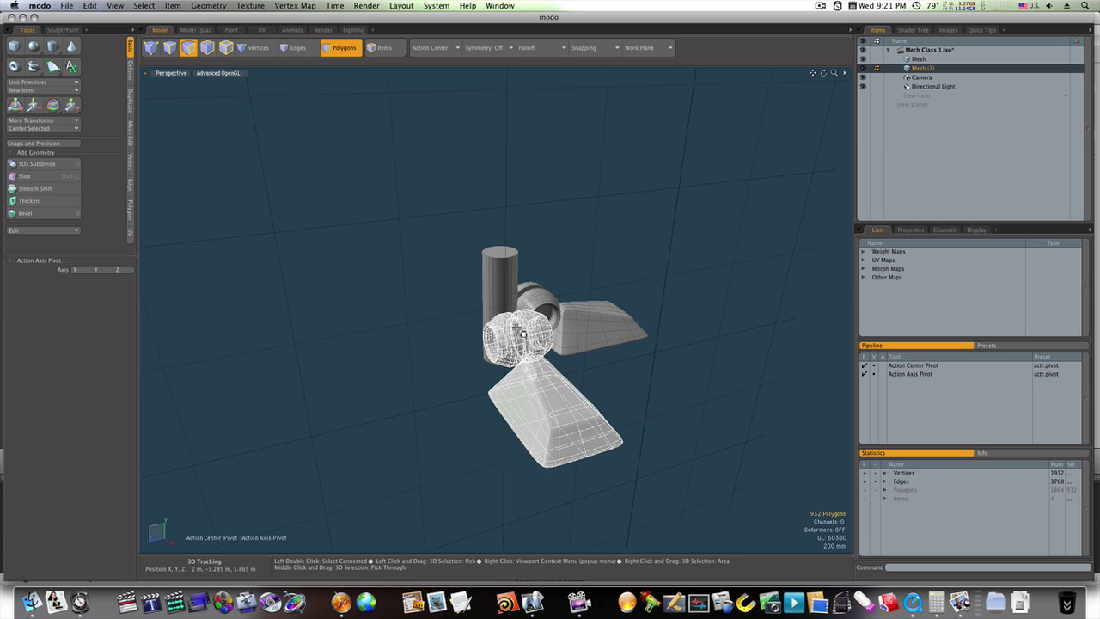
click(458, 47)
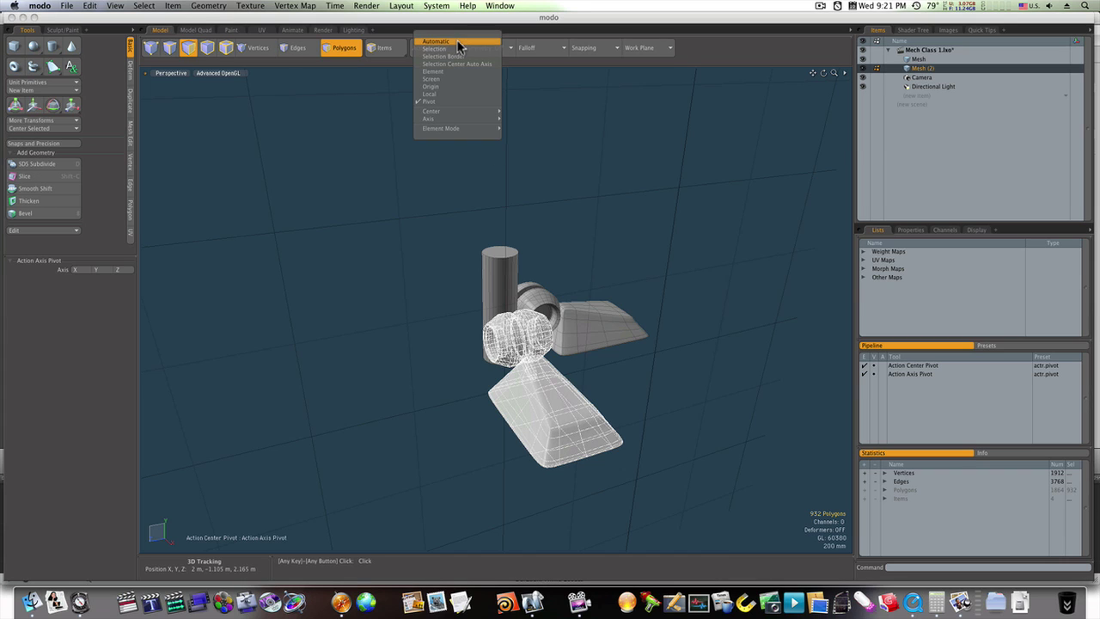
click(472, 166)
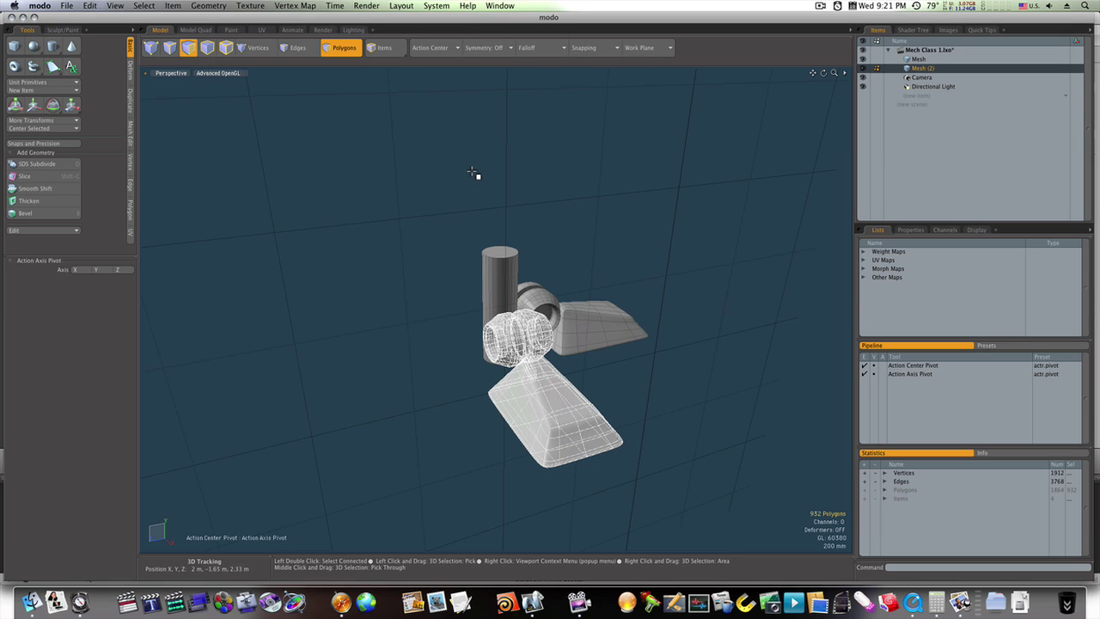
key(e)
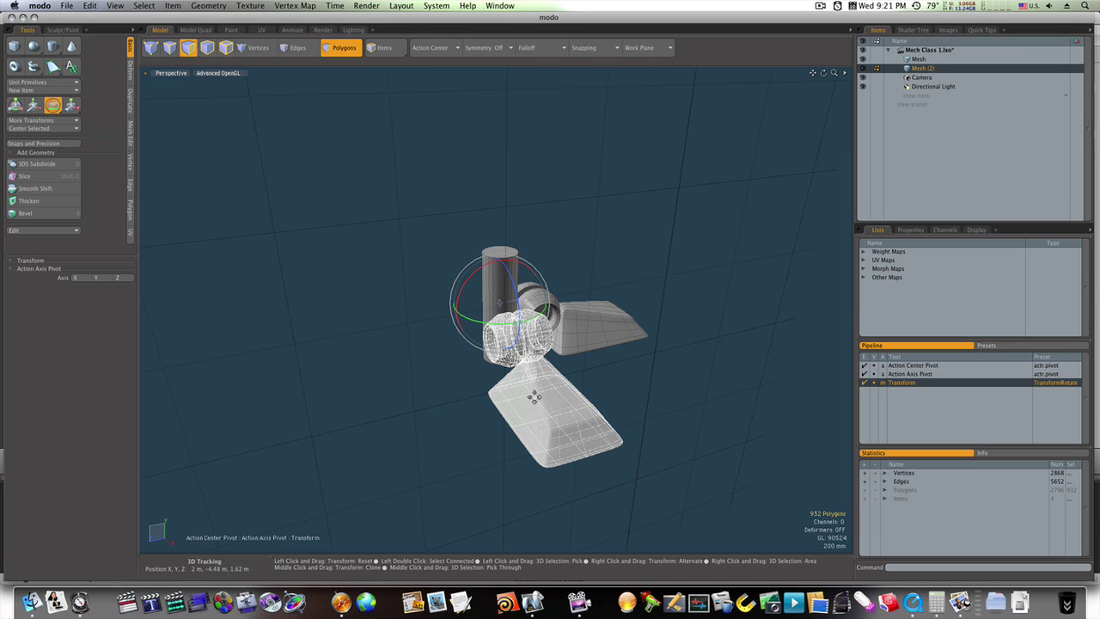
mouse_move(541, 320)
mouse_down()
mouse_move(504, 315)
mouse_move(523, 292)
mouse_up()
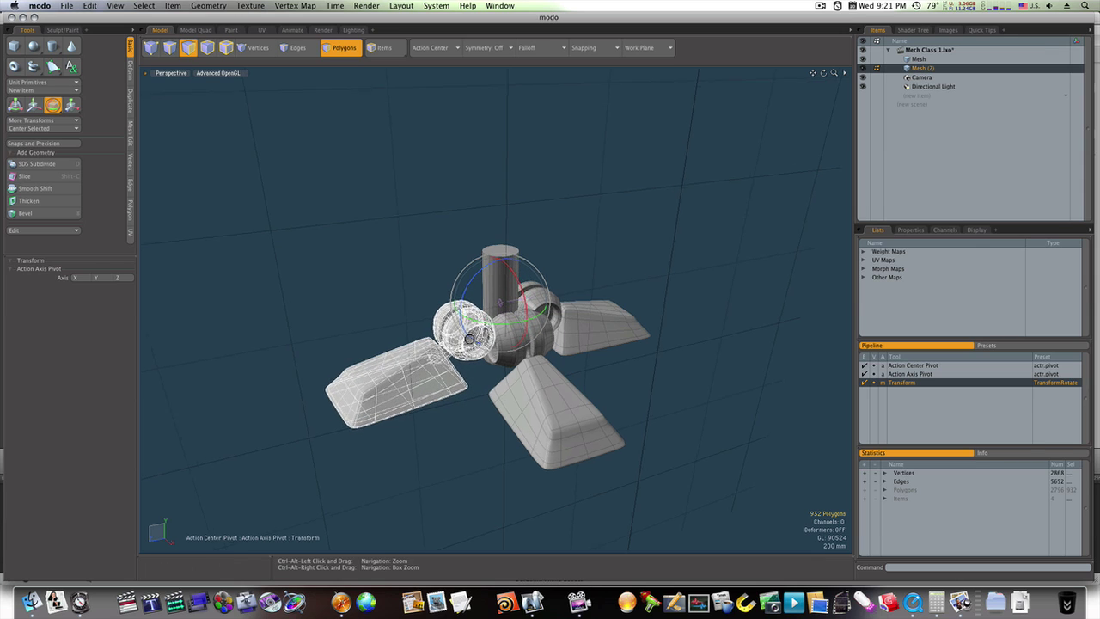
mouse_move(460, 352)
alt+mouse_down()
mouse_move(623, 395)
mouse_move(594, 386)
mouse_move(577, 404)
mouse_move(626, 372)
alt+mouse_up()
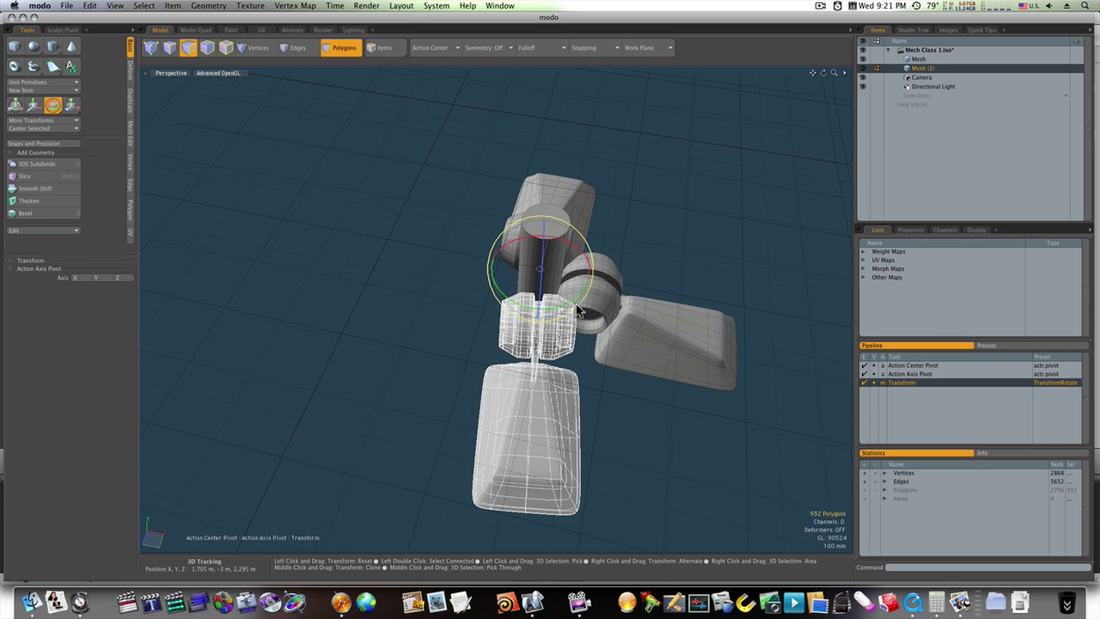
mouse_move(574, 305)
mouse_down()
mouse_move(559, 297)
mouse_move(602, 414)
mouse_up()
Step: Shift the rotated toe -85 mm along X and release the selection
key(w)
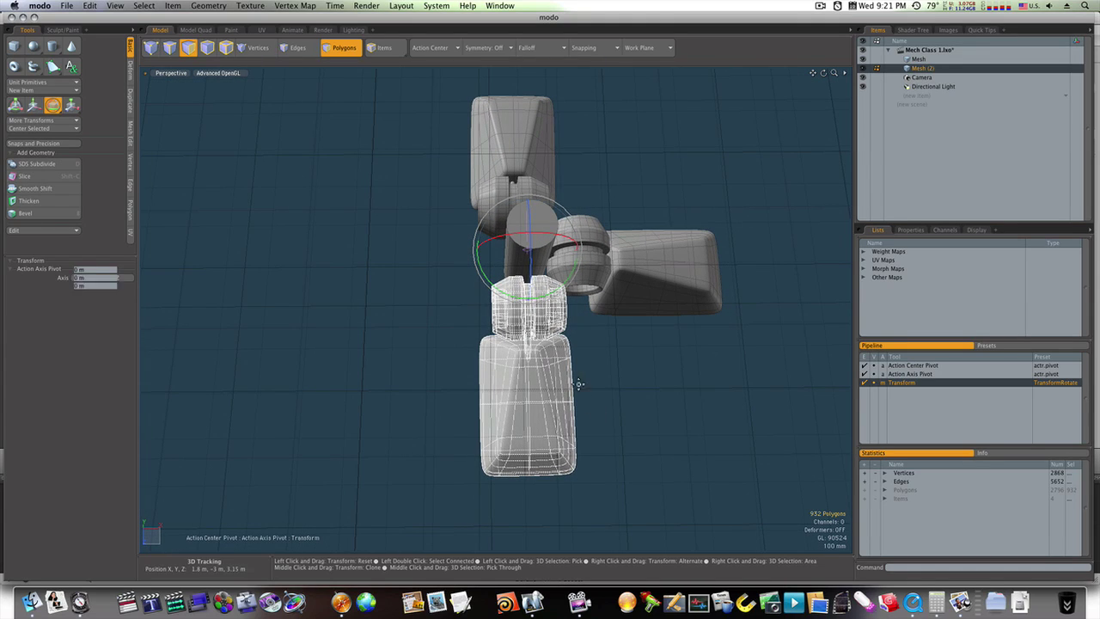
drag(557, 255, 539, 255)
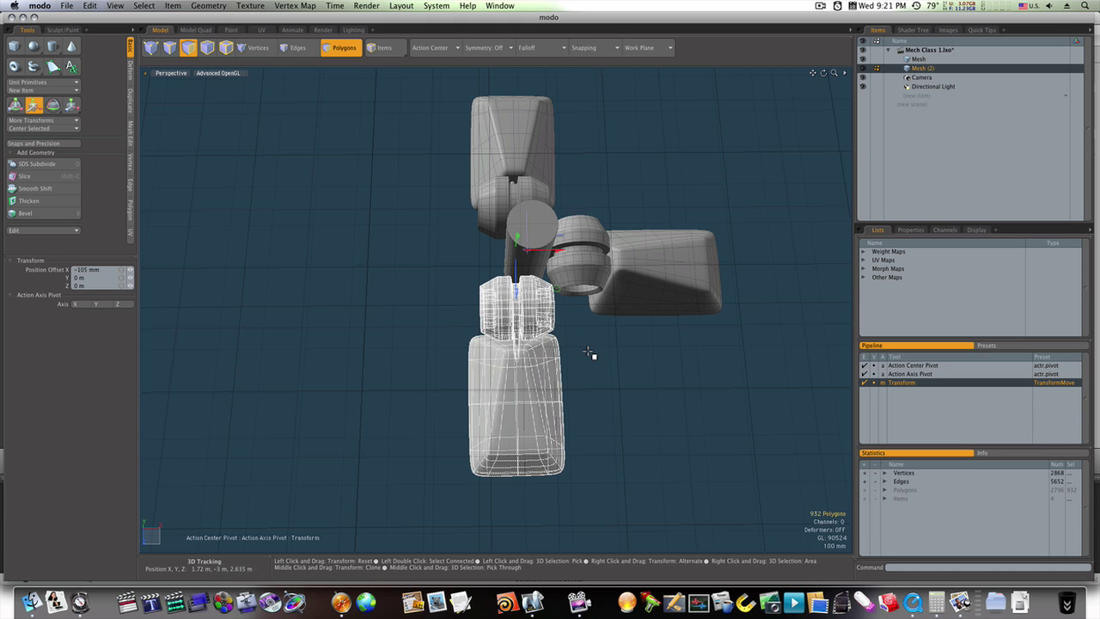
key(space)
mouse_move(596, 361)
alt+mouse_down()
mouse_move(486, 257)
mouse_move(552, 361)
alt+mouse_up()
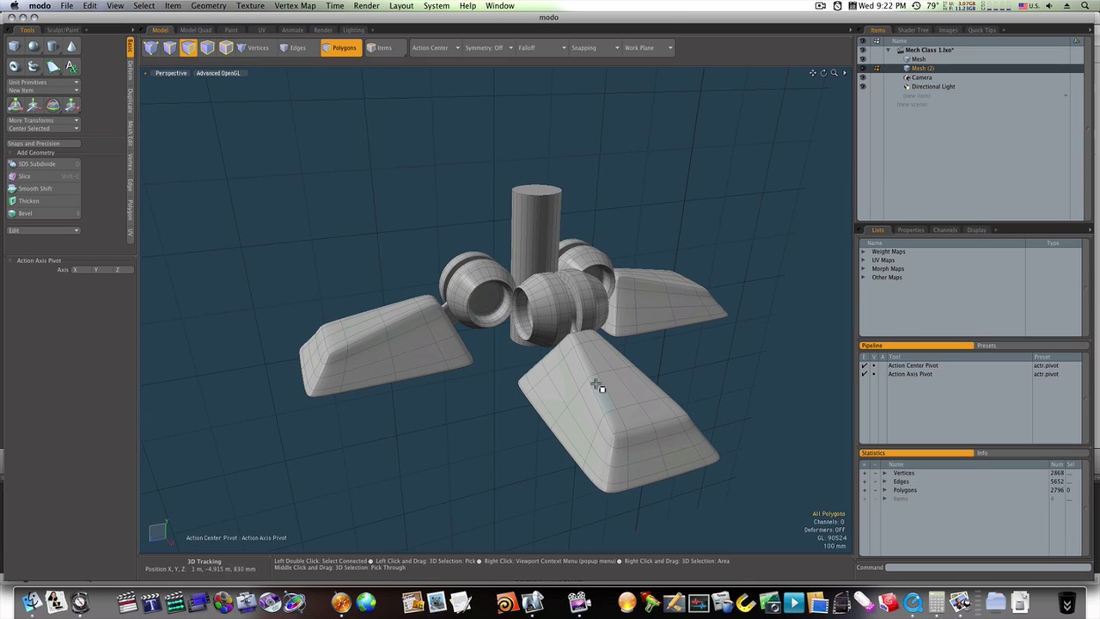
Step: Select the front toe and rotate it about -13 degrees around the pivot
double_click(596, 386)
shift+double_click(555, 308)
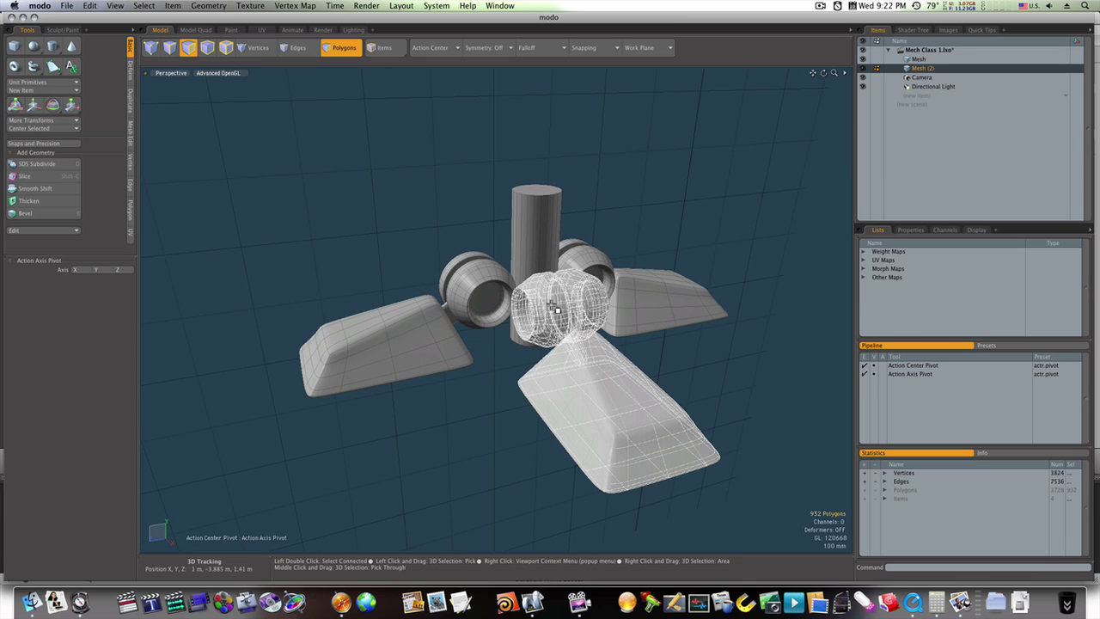
key(e)
mouse_move(550, 309)
mouse_down()
mouse_move(464, 247)
mouse_move(596, 302)
mouse_move(713, 287)
mouse_move(753, 328)
mouse_up()
drag(509, 328, 509, 314)
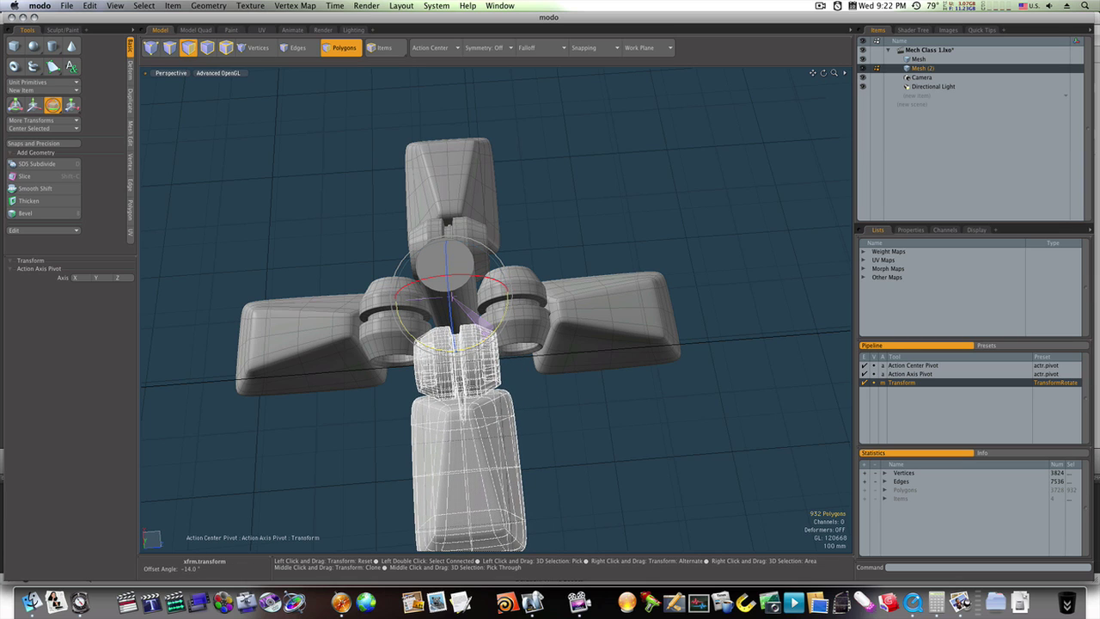
alt+drag(455, 370, 474, 387)
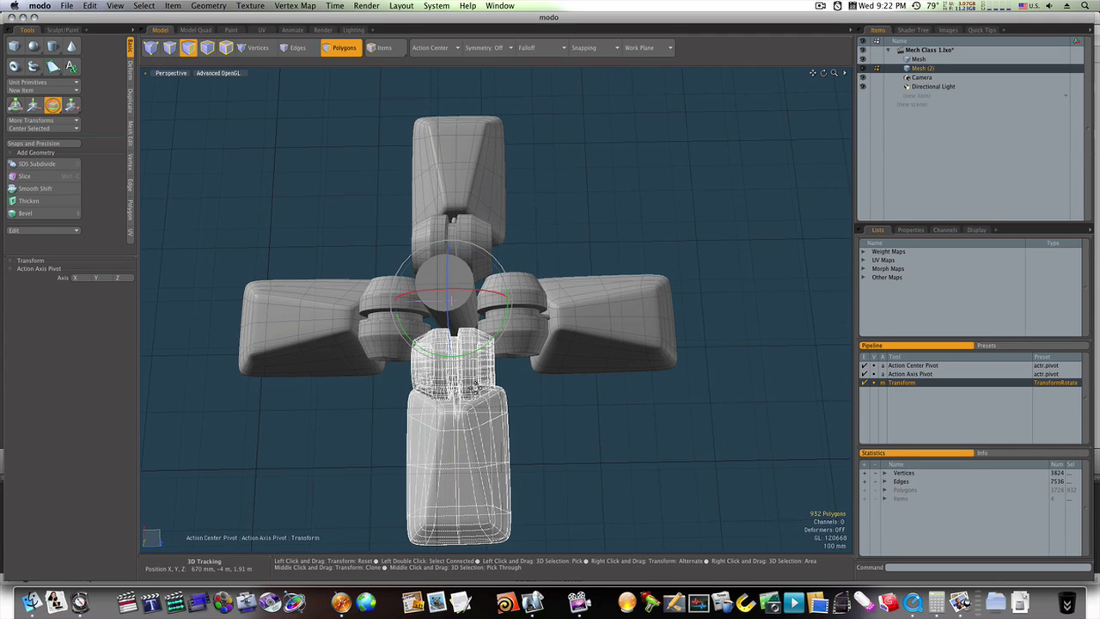
Step: Slide the toe along X inward against the central post
key(w)
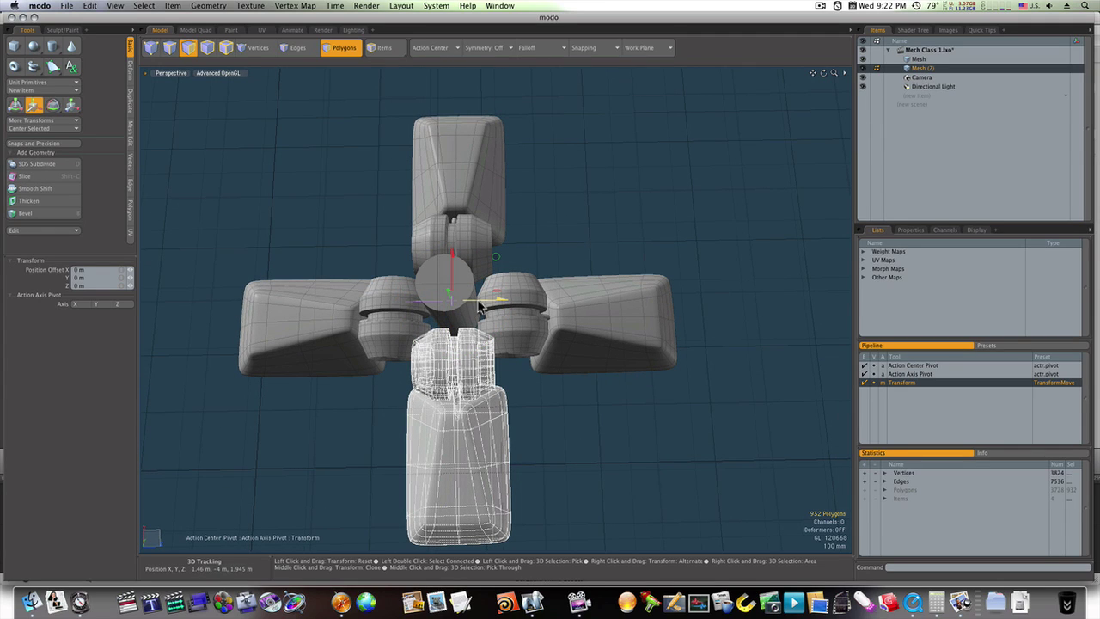
mouse_move(494, 299)
alt+mouse_down()
mouse_move(453, 283)
mouse_move(456, 292)
alt+mouse_up()
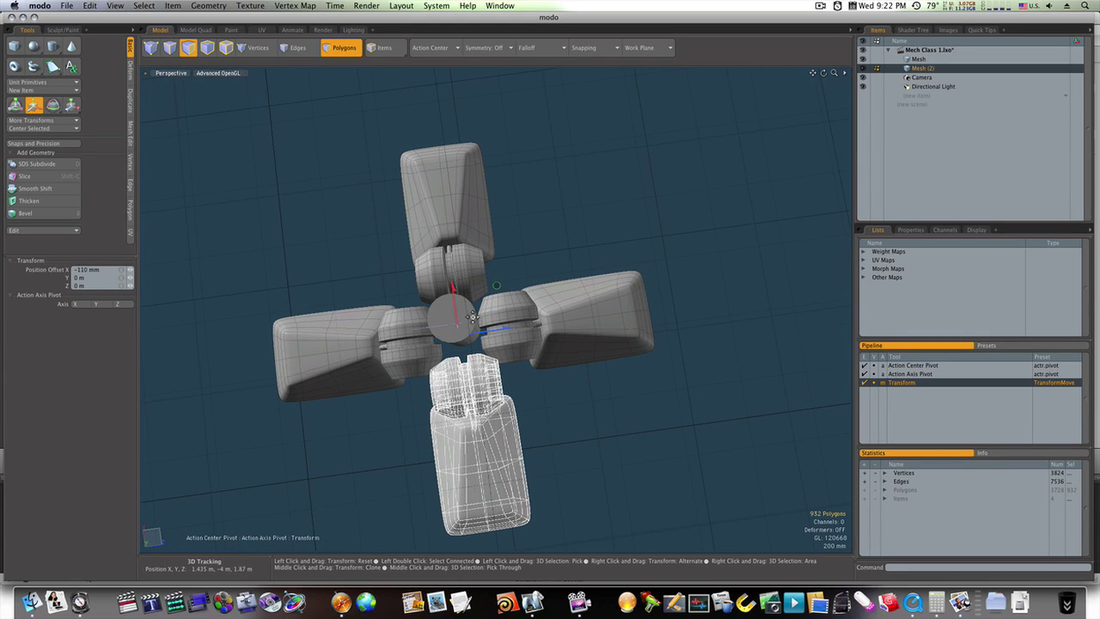
mouse_move(487, 333)
alt+mouse_down()
mouse_move(403, 273)
mouse_move(471, 291)
alt+mouse_up()
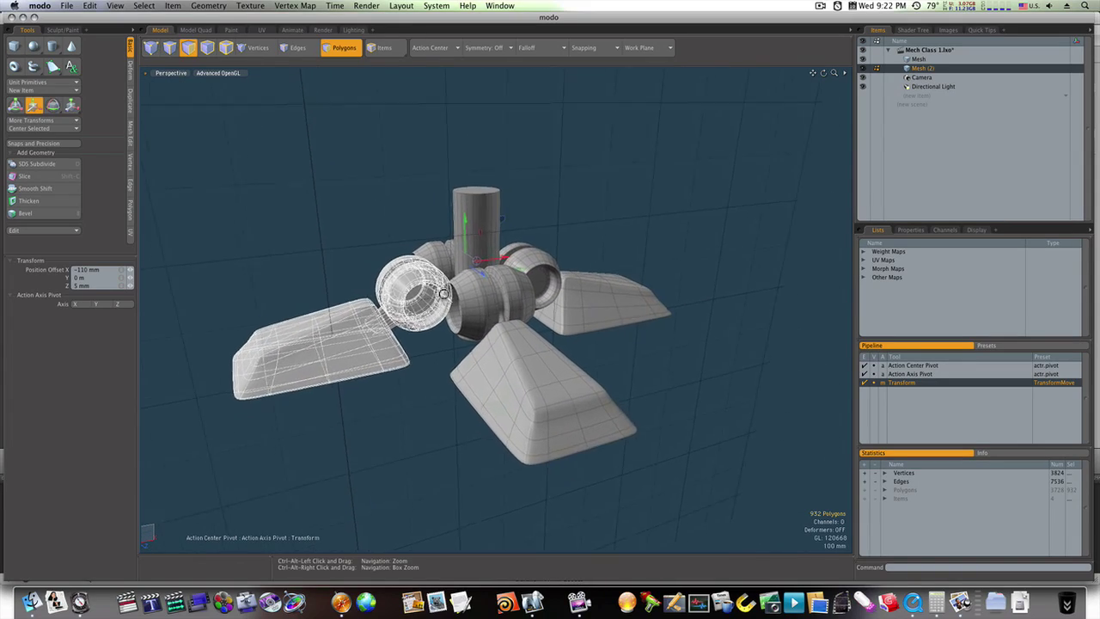
scroll(471, 290, up, 5)
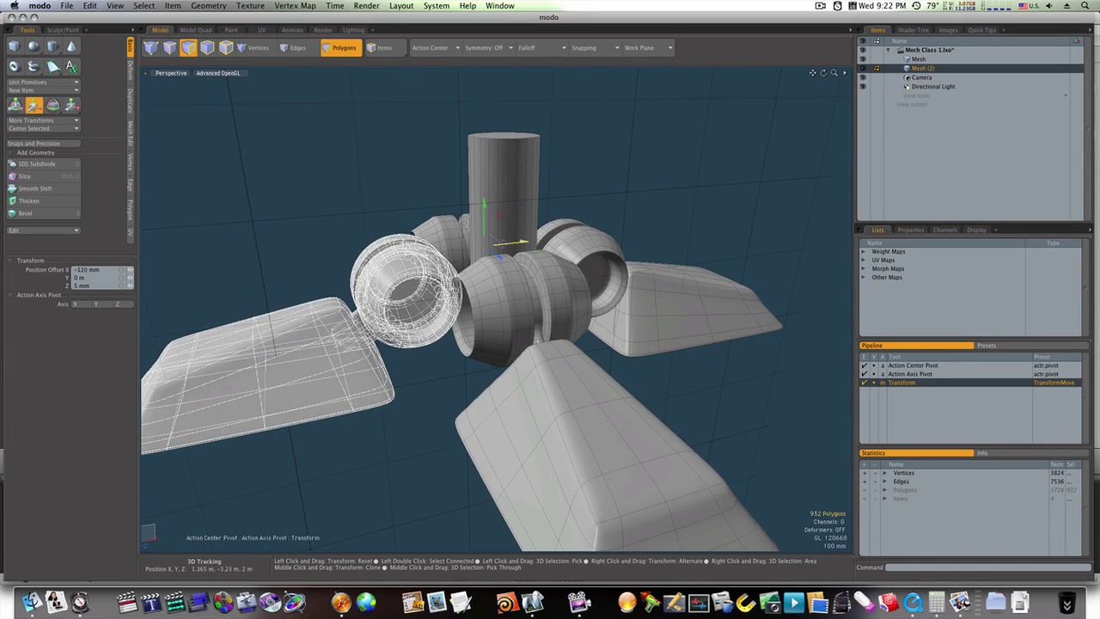
mouse_move(528, 244)
mouse_down()
mouse_move(517, 244)
mouse_move(602, 305)
mouse_move(658, 326)
mouse_move(645, 373)
mouse_move(612, 379)
mouse_move(537, 361)
mouse_up()
key(space)
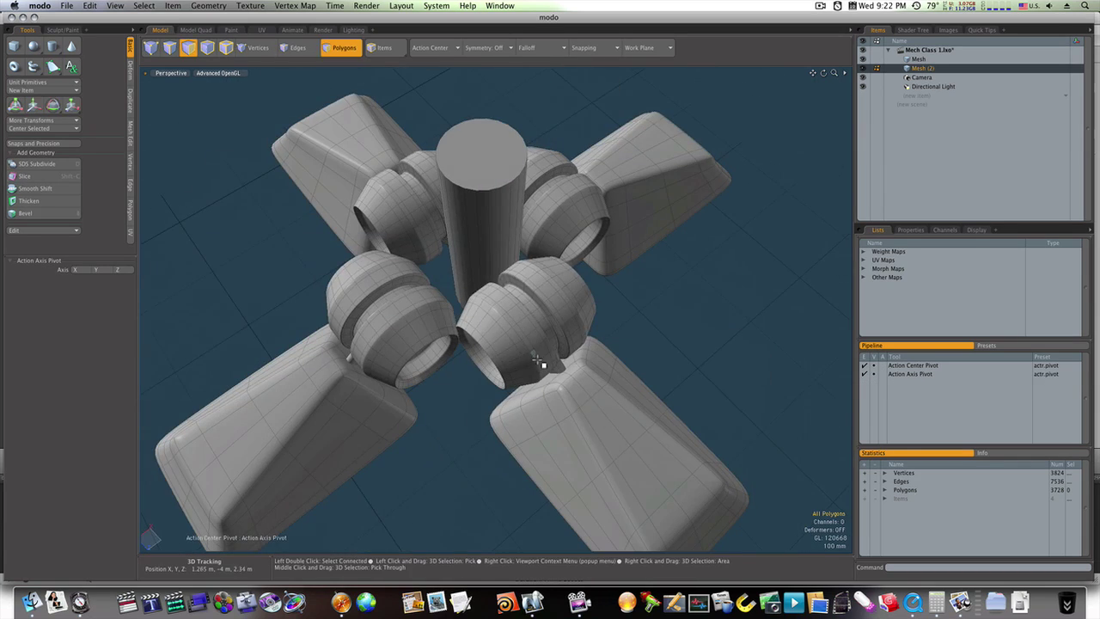
Step: Push the front toe's ring and wing 75 mm along Z toward the post
double_click(539, 361)
shift+double_click(587, 418)
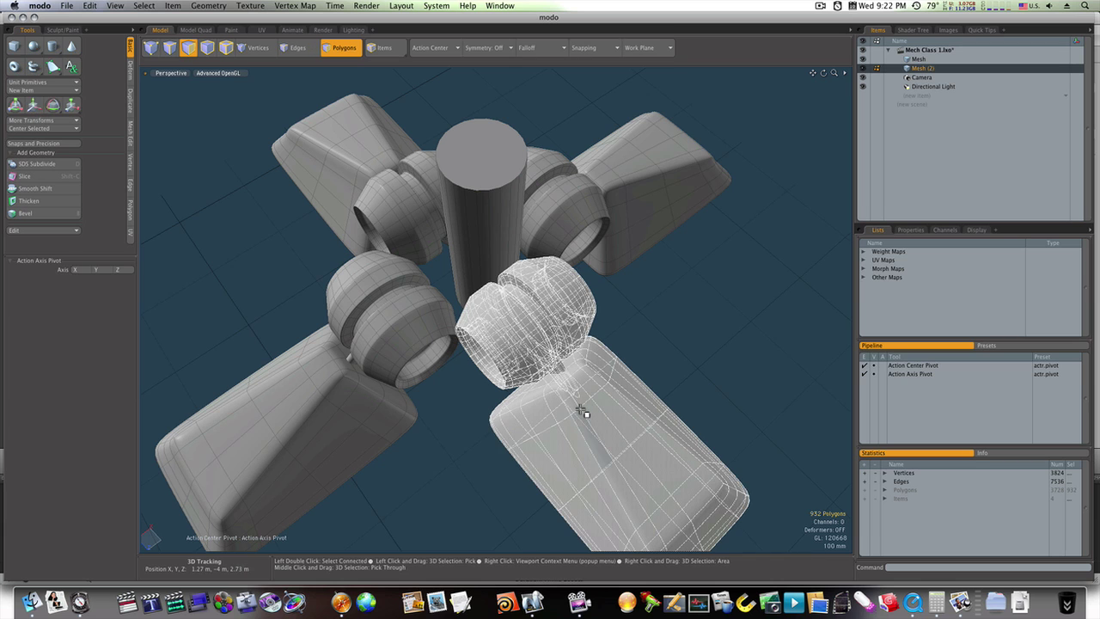
key(w)
drag(516, 266, 522, 273)
click(604, 293)
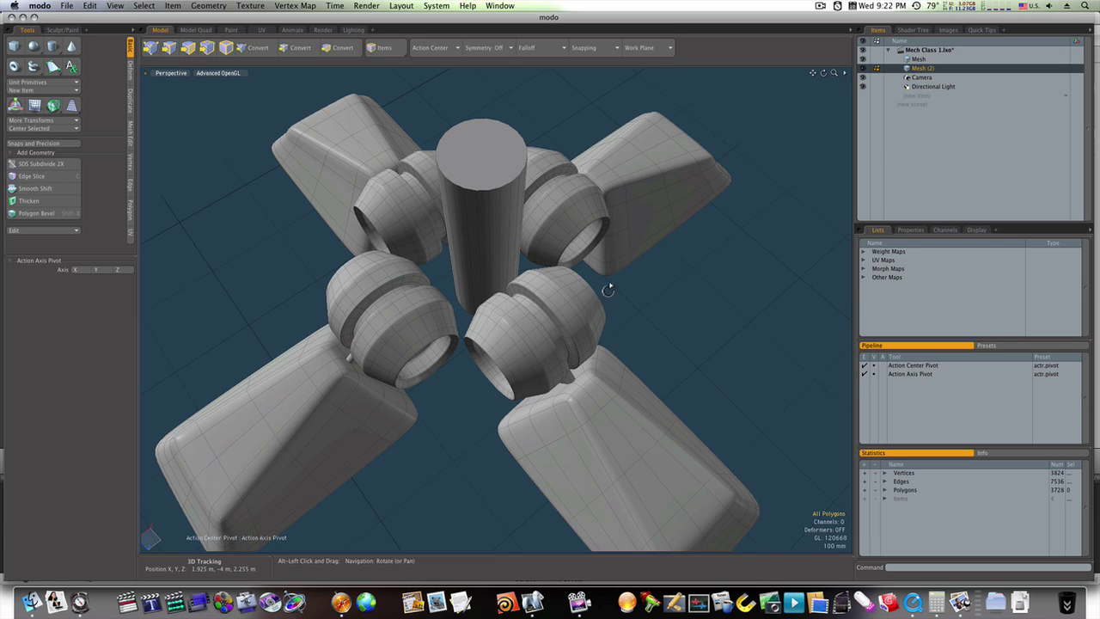
mouse_move(604, 293)
alt+mouse_down()
mouse_move(454, 310)
mouse_move(652, 341)
mouse_move(612, 346)
alt+mouse_up()
Step: Slide the right toe's ring and arm inward against the central post
key(3)
double_click(611, 346)
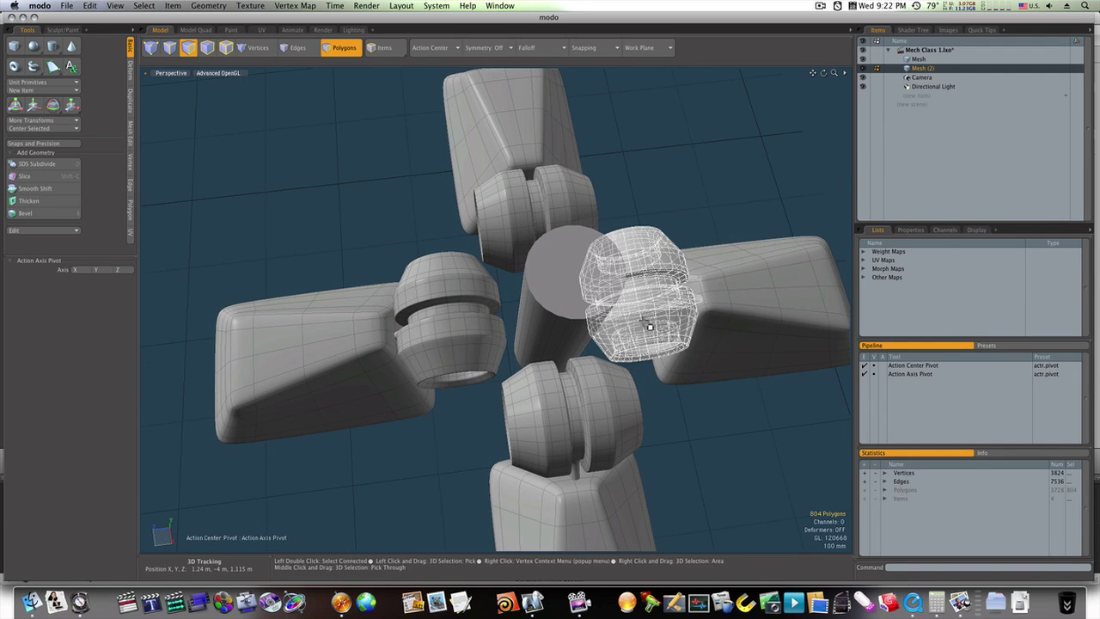
shift+double_click(736, 320)
key(w)
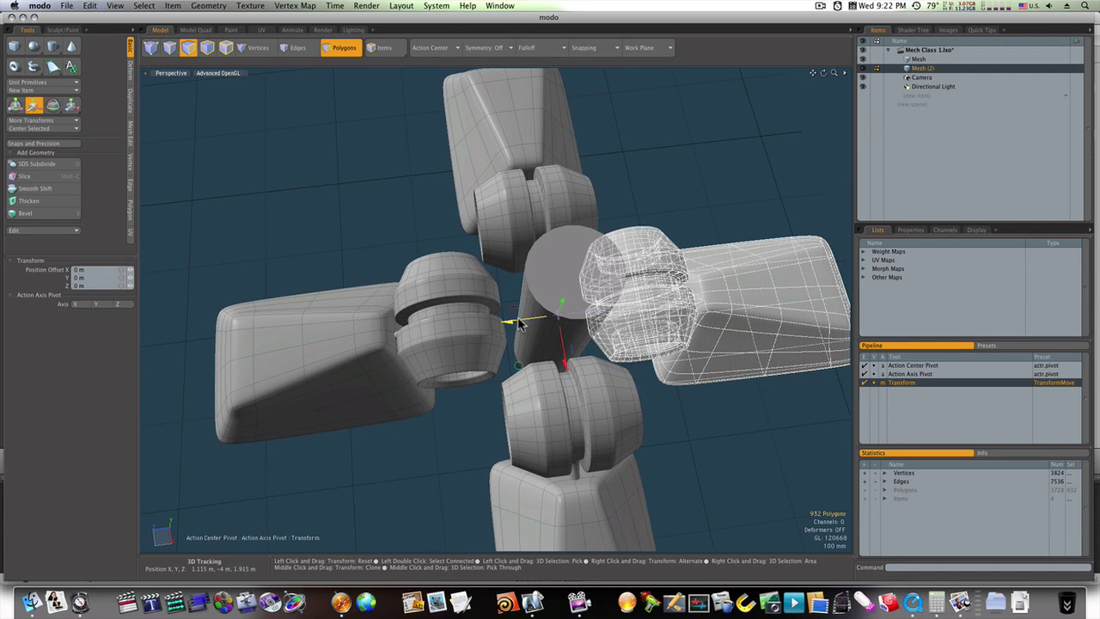
drag(594, 249, 616, 246)
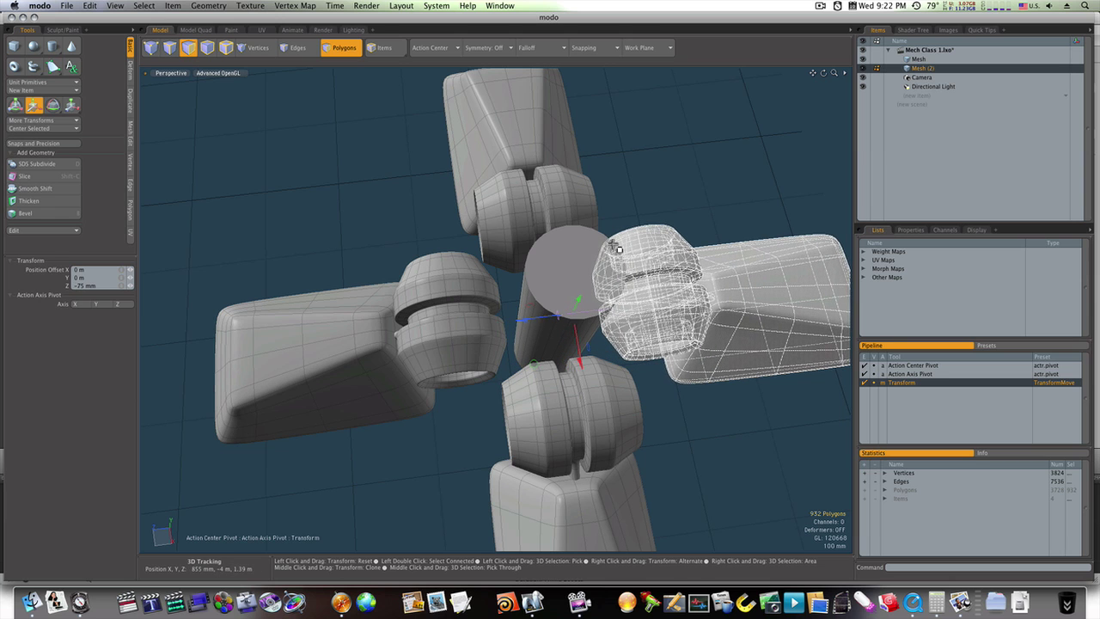
click(631, 226)
mouse_move(643, 284)
alt+mouse_down()
mouse_move(621, 314)
mouse_move(541, 302)
alt+mouse_up()
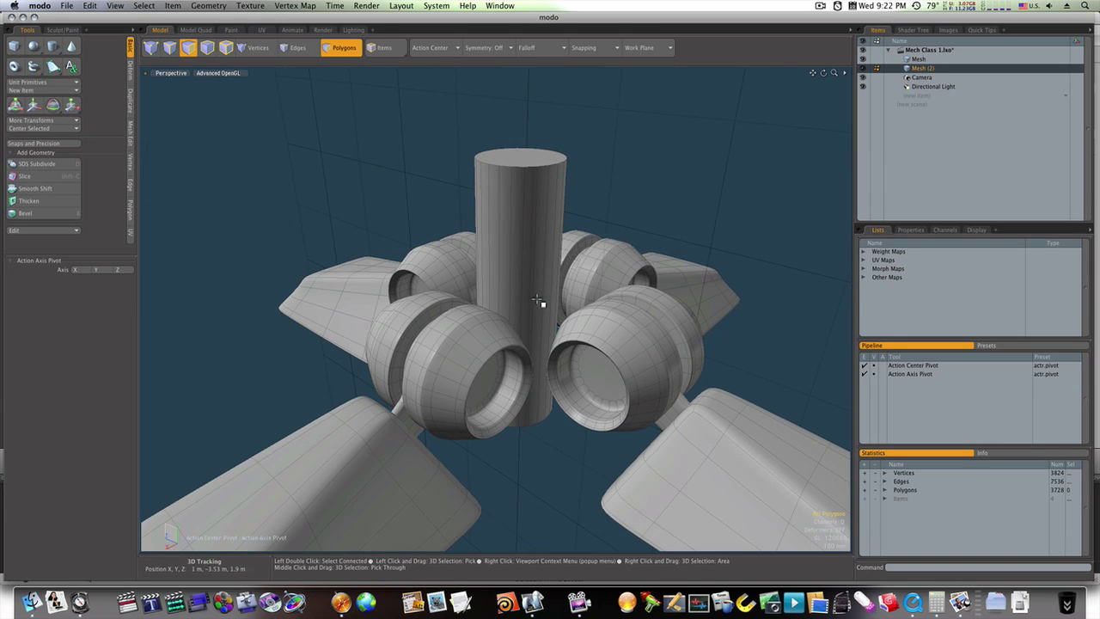
Step: Delete the tall cylinder's Mesh item from the Items list, then view the foot from the top
double_click(542, 304)
click(533, 229)
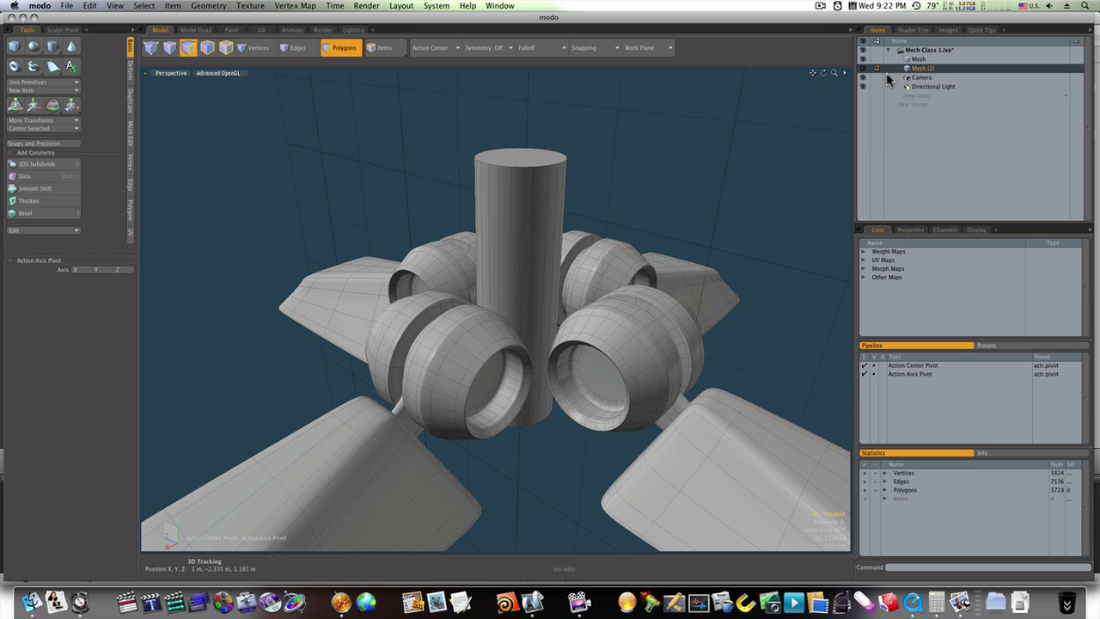
click(916, 60)
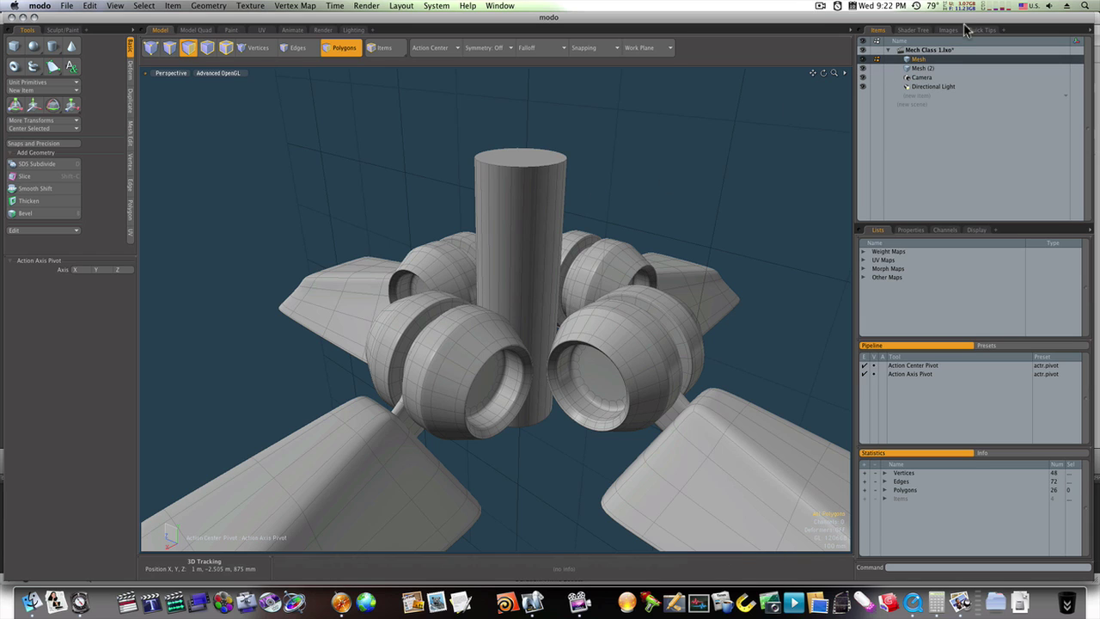
right_click(926, 62)
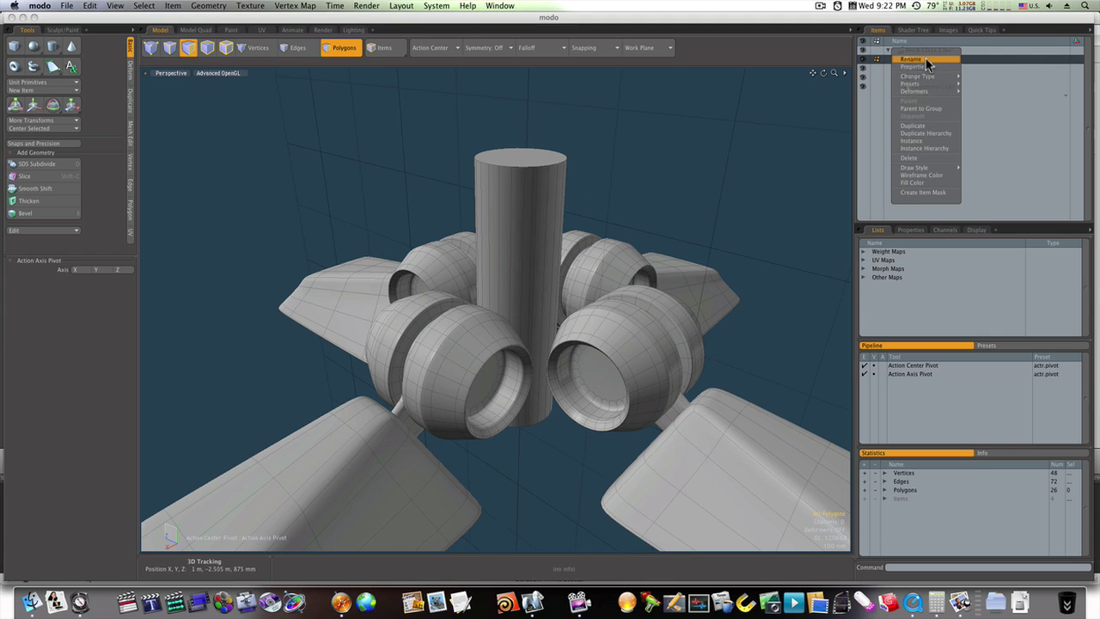
click(915, 162)
mouse_move(593, 295)
ctrl+alt+mouse_down()
mouse_move(547, 307)
mouse_move(614, 302)
mouse_move(560, 306)
mouse_move(559, 338)
mouse_move(613, 324)
mouse_move(601, 318)
mouse_move(585, 335)
mouse_move(603, 293)
ctrl+alt+mouse_up()
key(3)
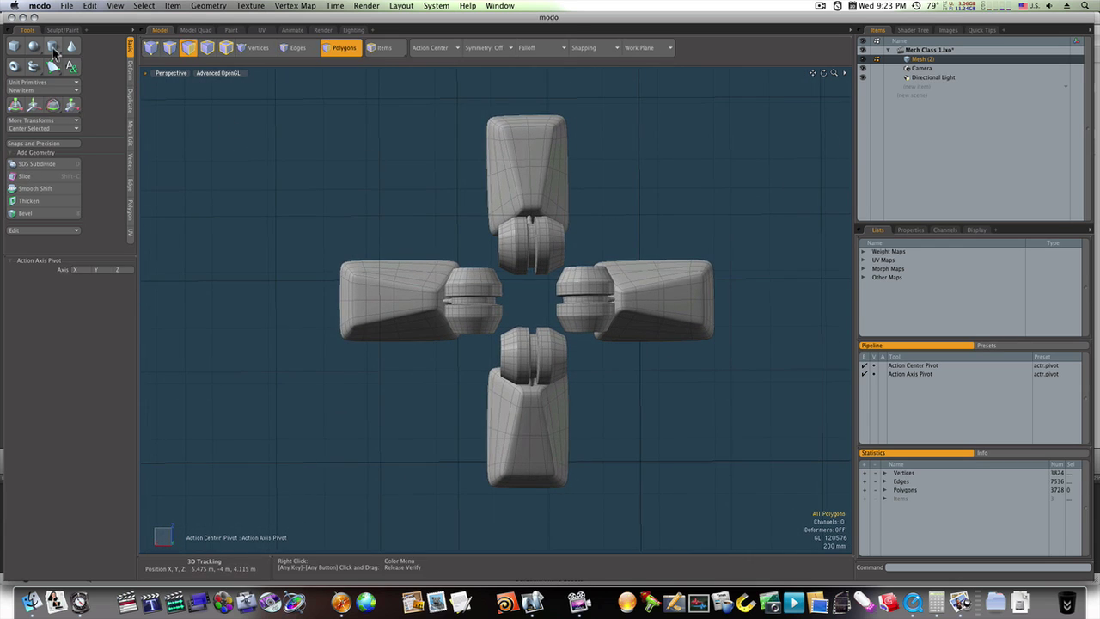
Step: Draw a new cylinder disc at the hub of the four toes and raise its height
click(53, 47)
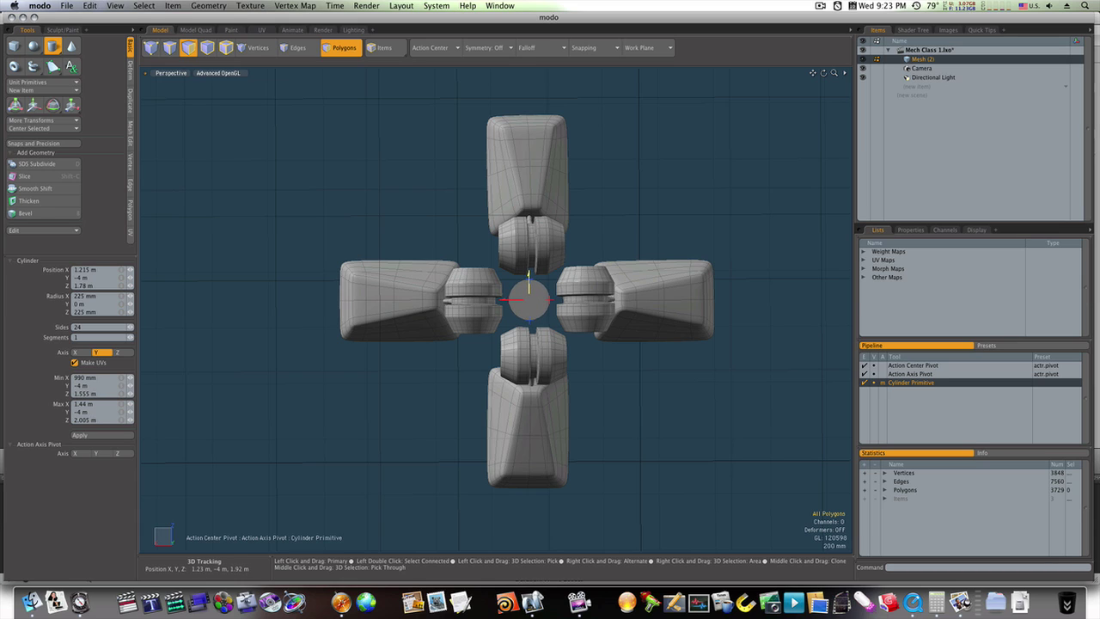
key(alt)
alt+drag(533, 299, 572, 233)
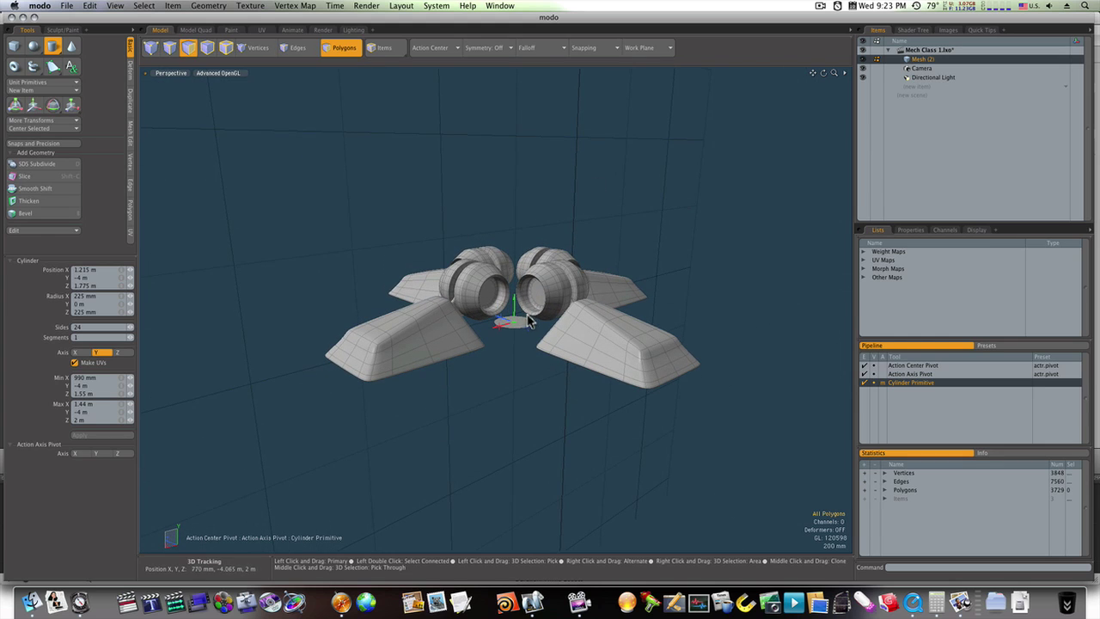
drag(513, 319, 513, 257)
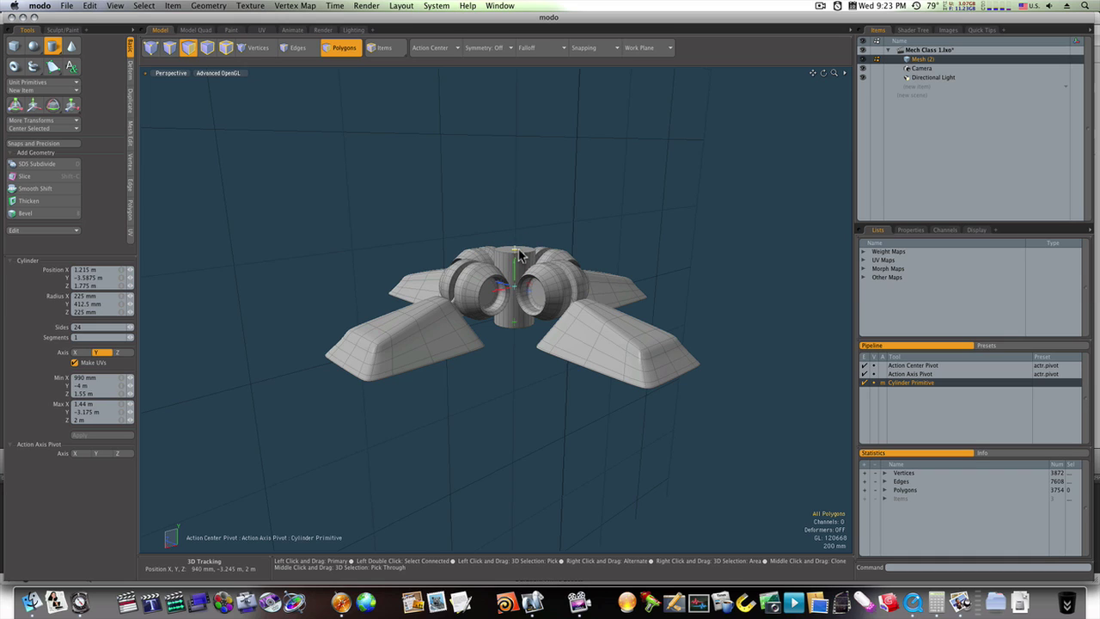
key(space)
click(822, 6)
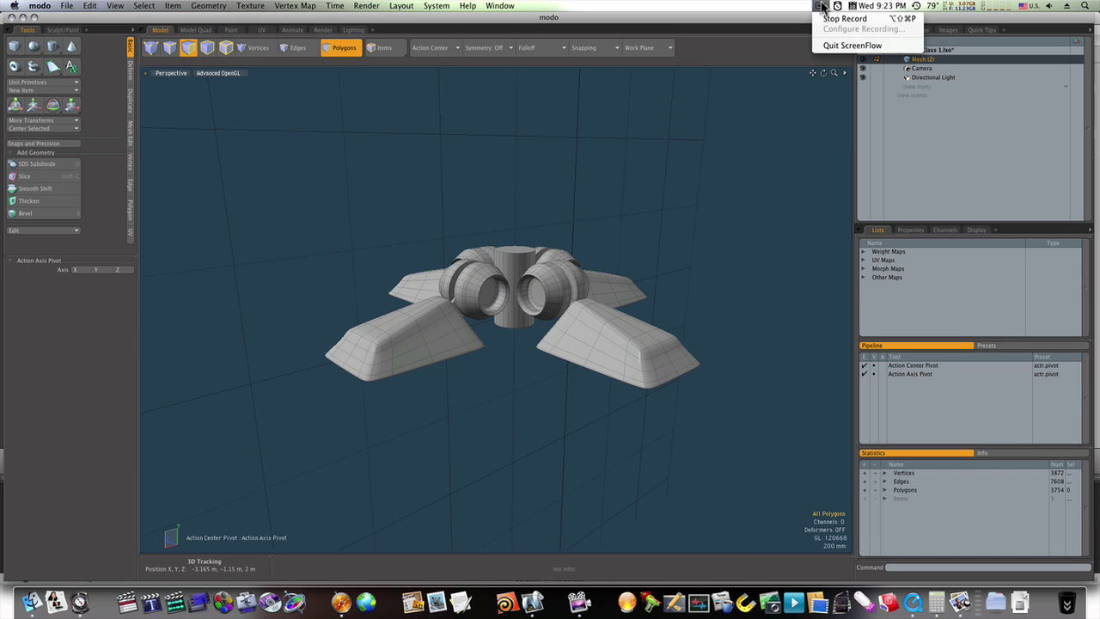